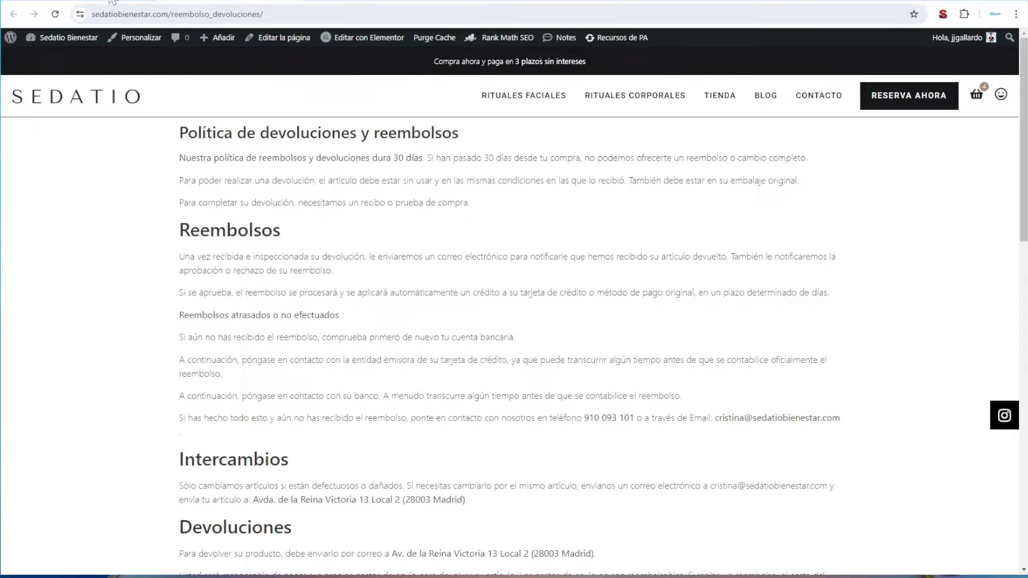
- Open the Sérum Eterna C vital product page listed without incoming links, look it over, and return to the refund policy page
left_click(580, 445)
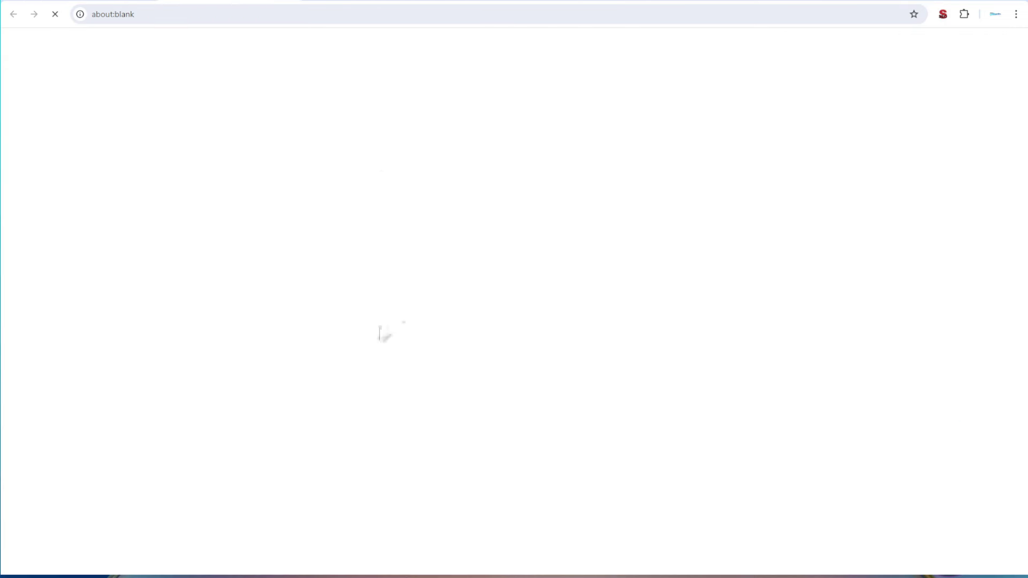
scroll(562, 329, "down", 2)
scroll(562, 328, "up", 2)
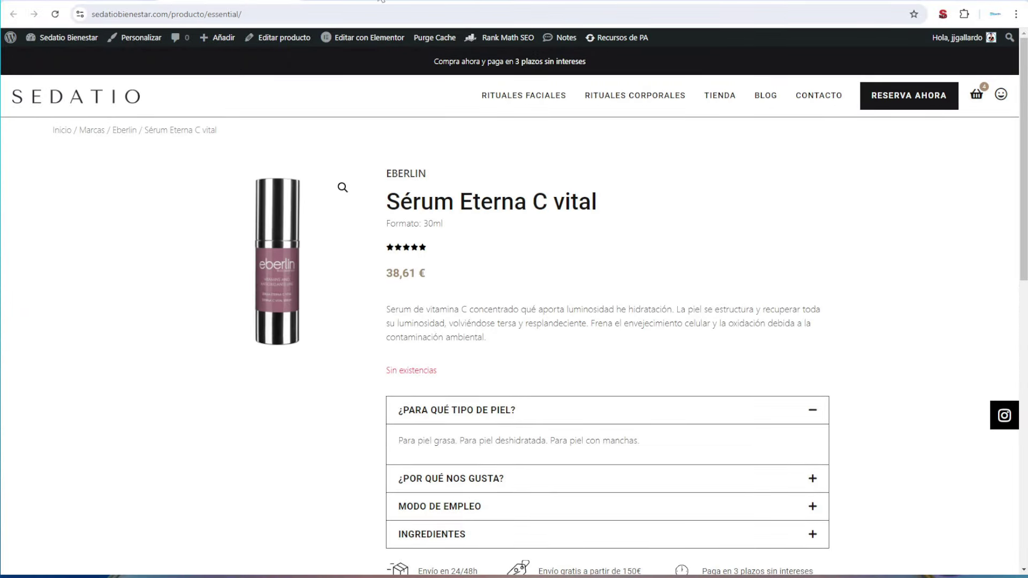
left_click(380, 1)
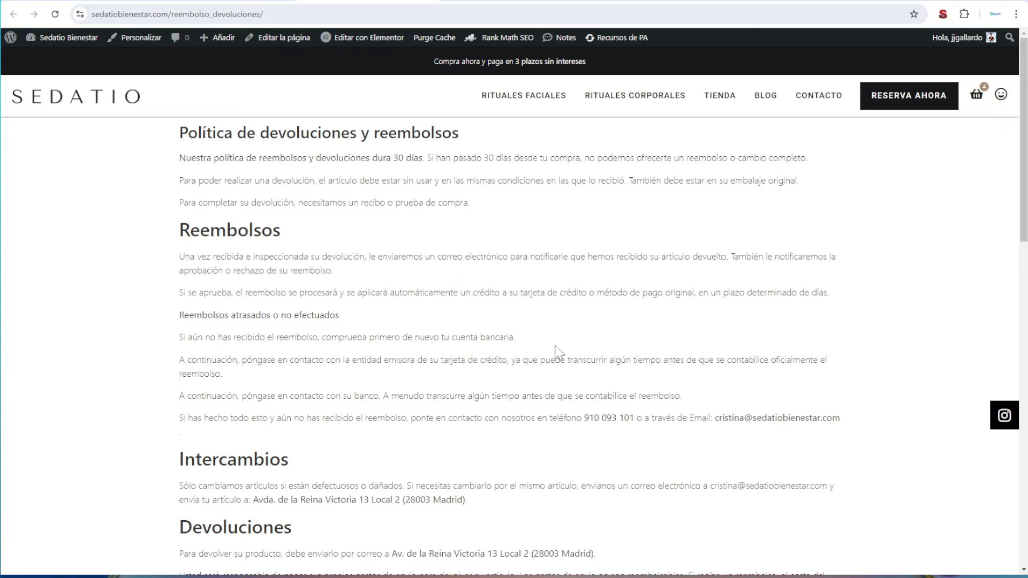
- Copy the full URL of the returns and refunds policy page
left_click(202, 20)
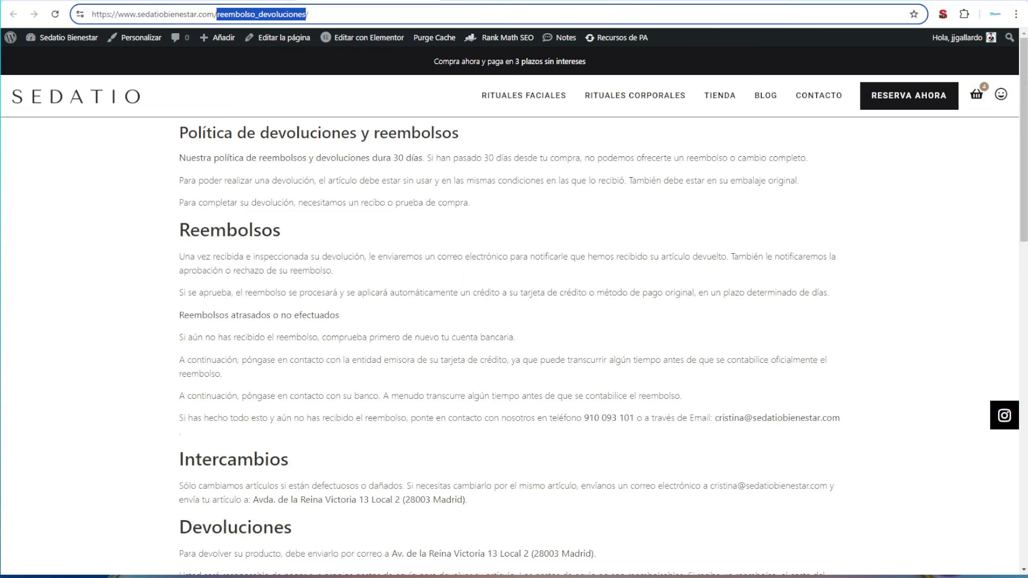
right_click(201, 16)
left_click(214, 119)
- Check the links in the site's footer and open the Pie footer template for editing with Elementor
mouse_move(351, 41)
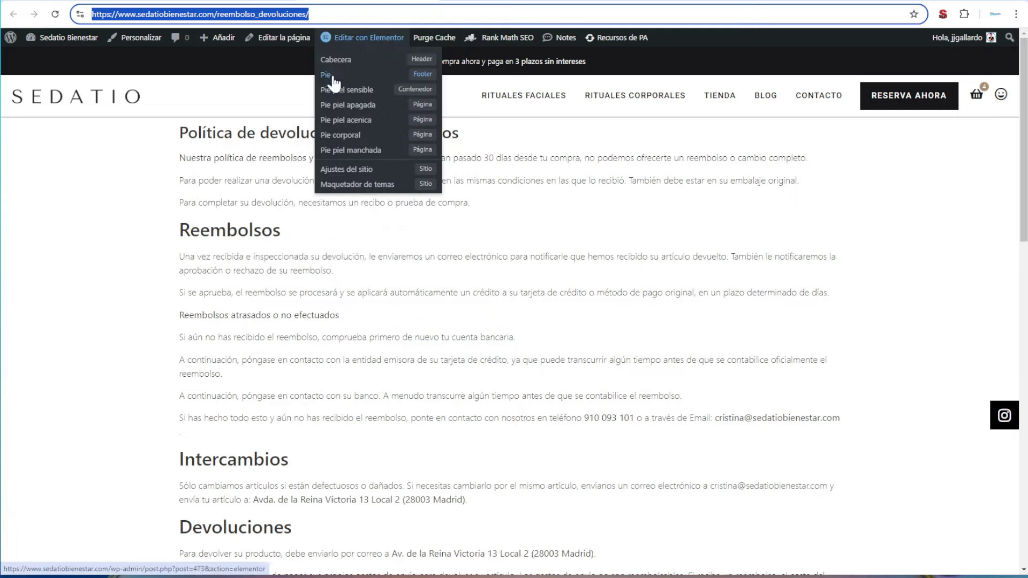
scroll(568, 342, "down", 15)
scroll(568, 344, "down", 4)
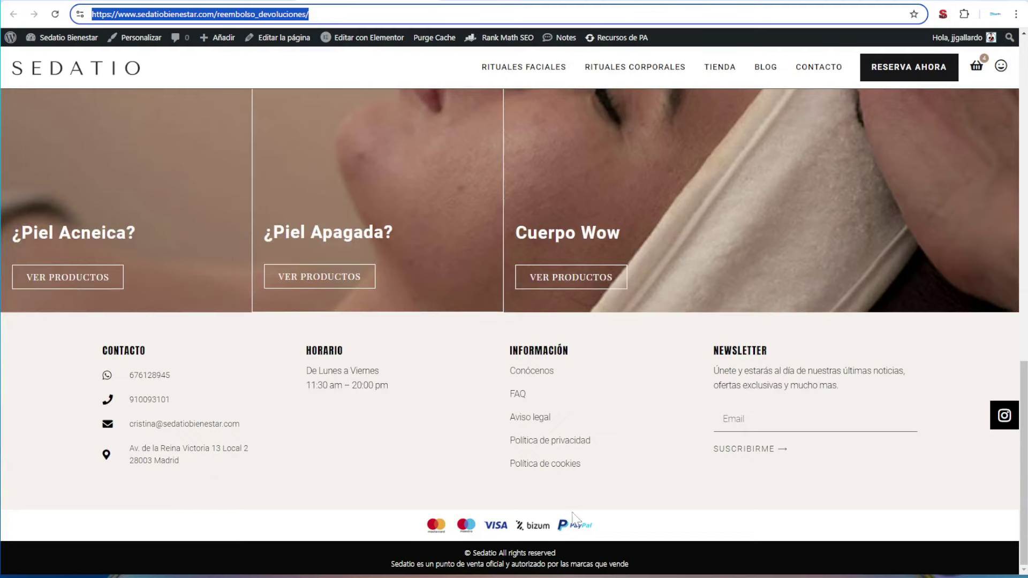
scroll(514, 322, "up", 4)
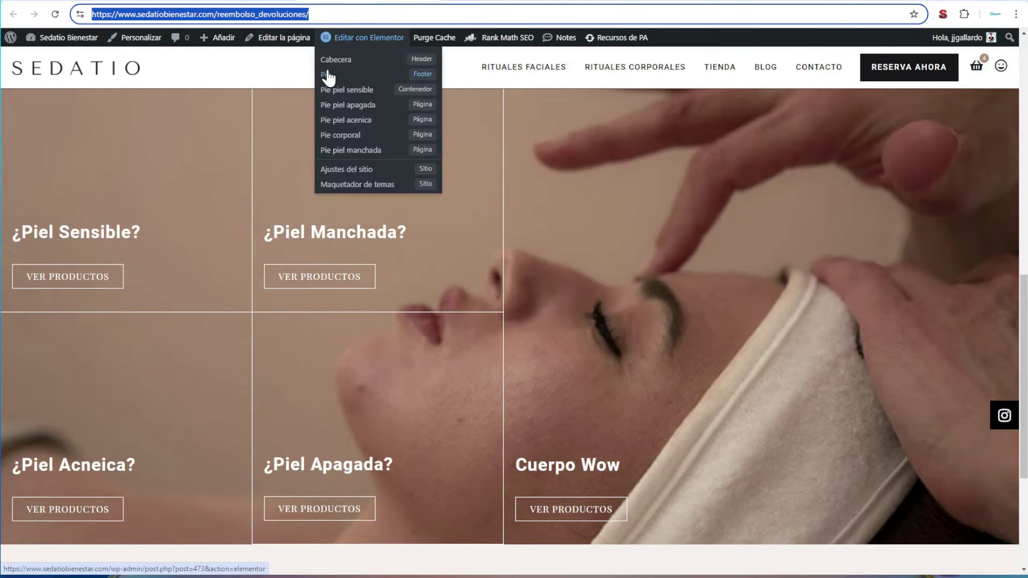
left_click(326, 77)
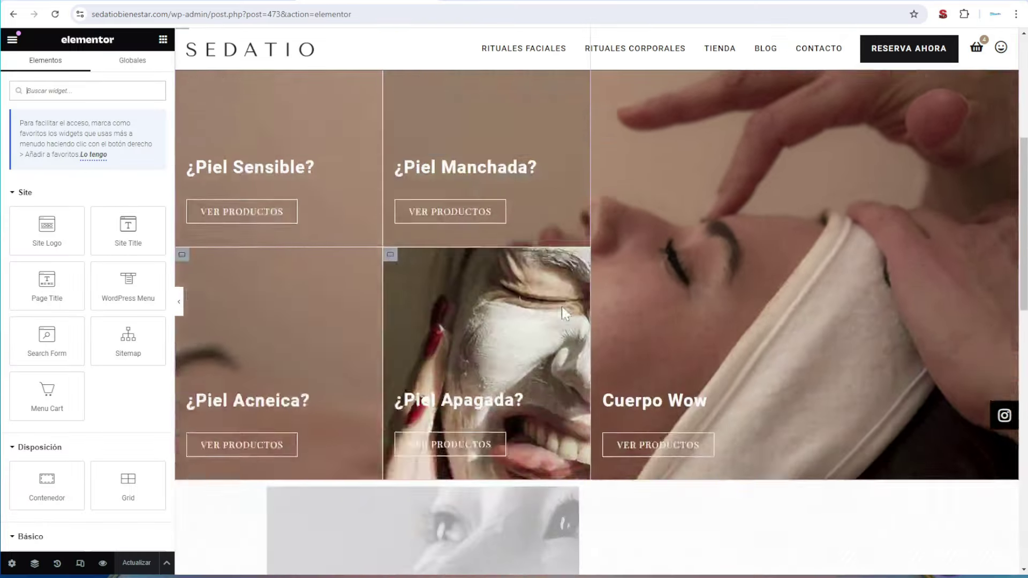
- Add a "Política de Devoluciones" line below "Política de cookies" in the footer's Información text
scroll(615, 299, "down", 1)
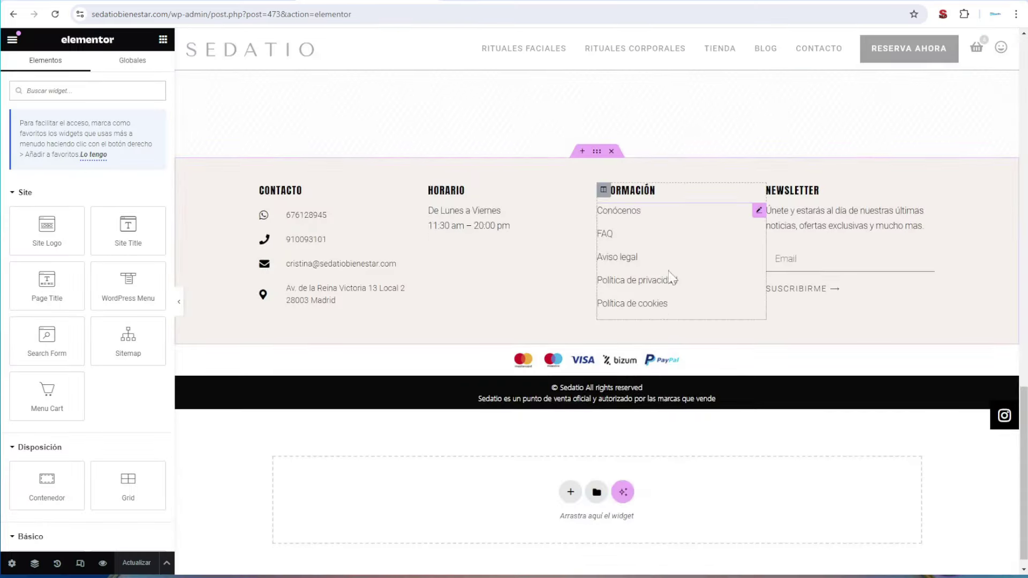
left_click(758, 211)
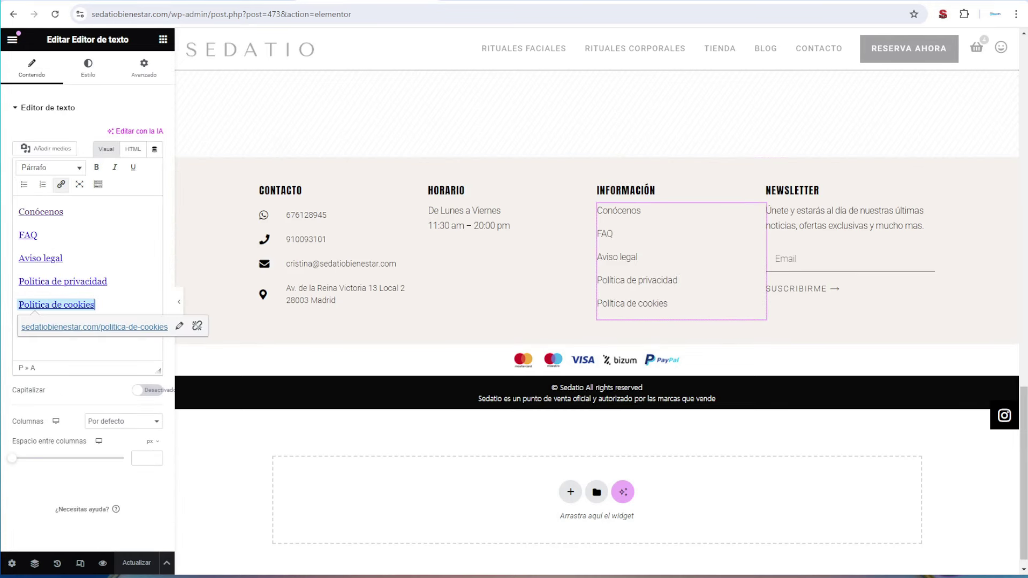
key("Return")
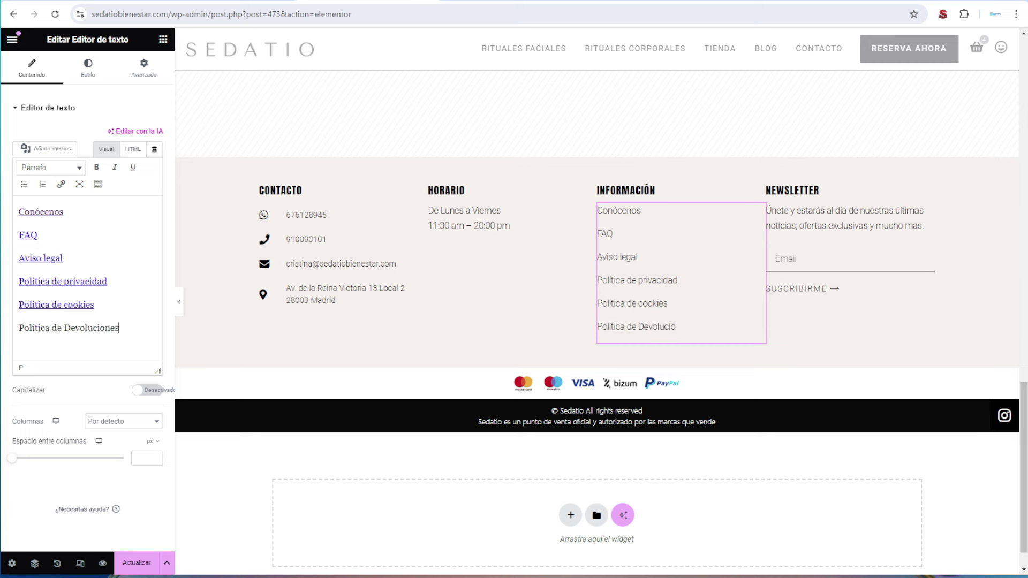
- Link "Política de Devoluciones" to the copied sedatiobienestar.com/reembolso_devoluciones URL and update the footer template
left_click_drag(120, 328, 19, 327)
left_click(61, 184)
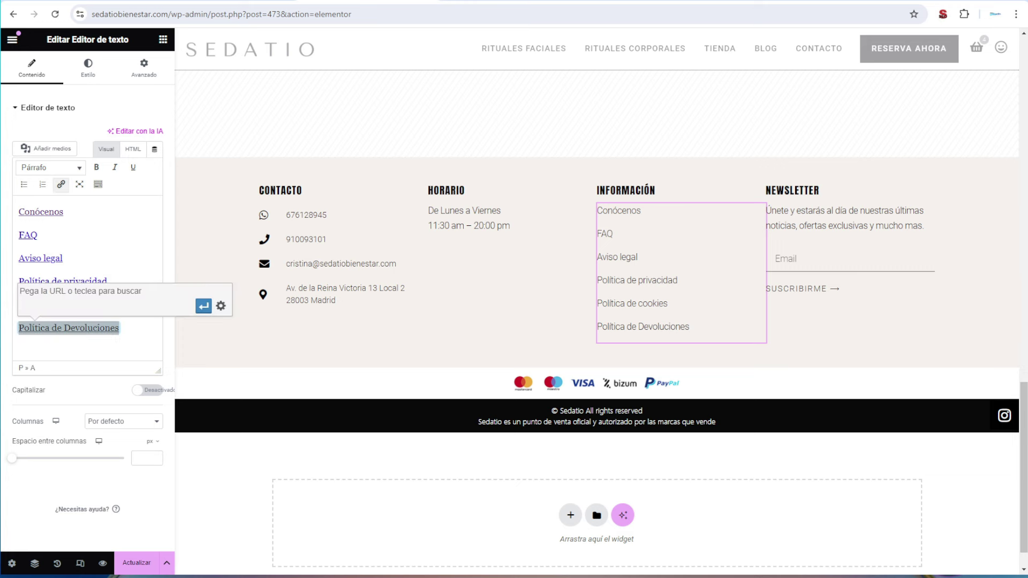
right_click(84, 312)
left_click(123, 144)
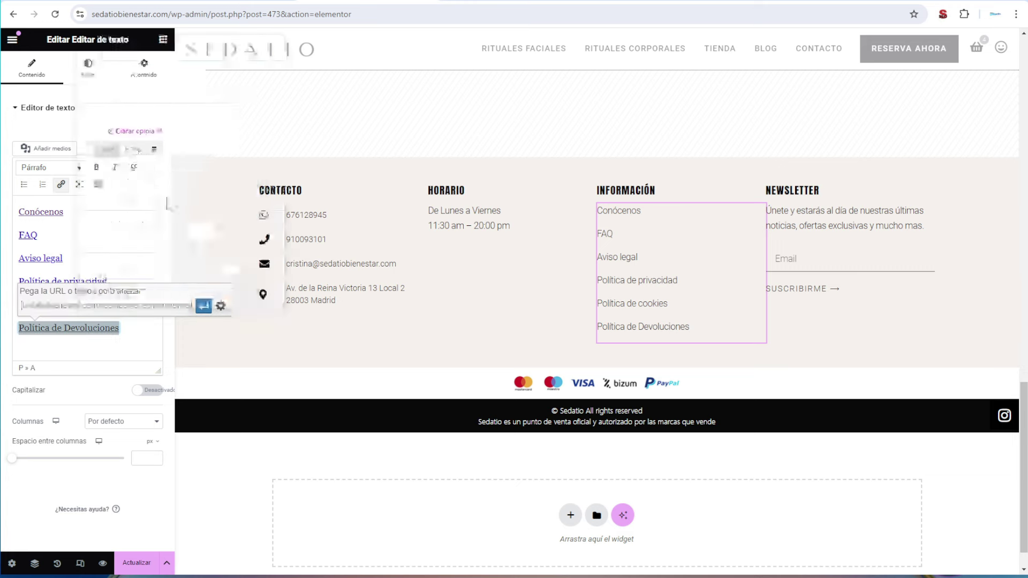
left_click(203, 306)
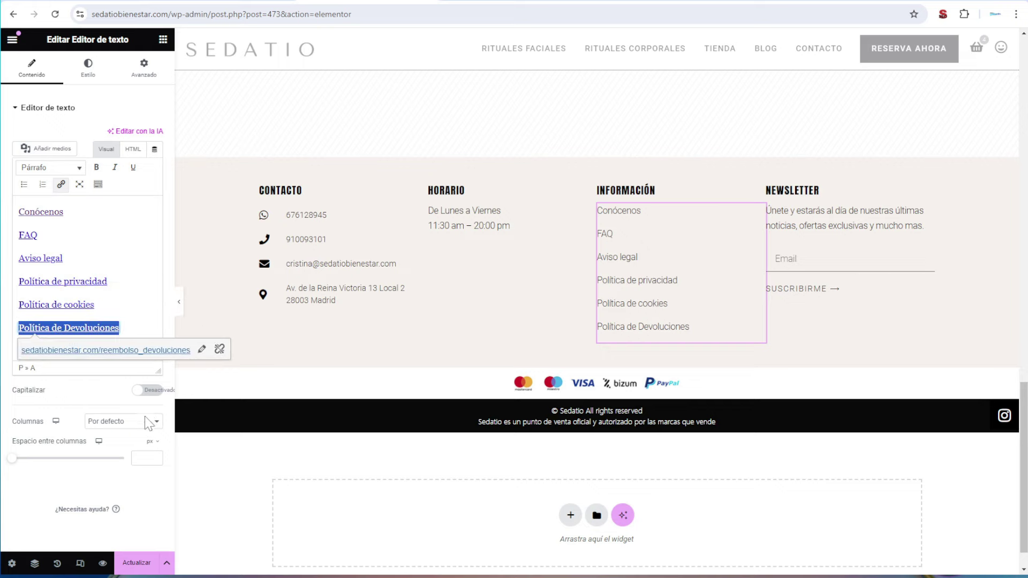
left_click(134, 569)
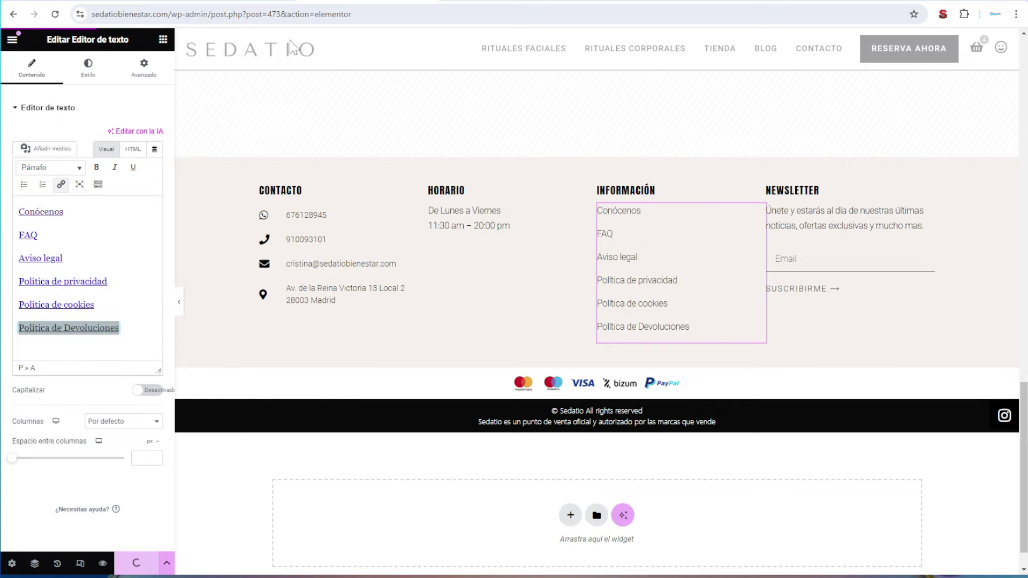
- Switch to the SE Ranking problem report and reset the "No hay enlaces entrantes" and "Velocidad de carga lenta de la página" errors
left_click(59, 3)
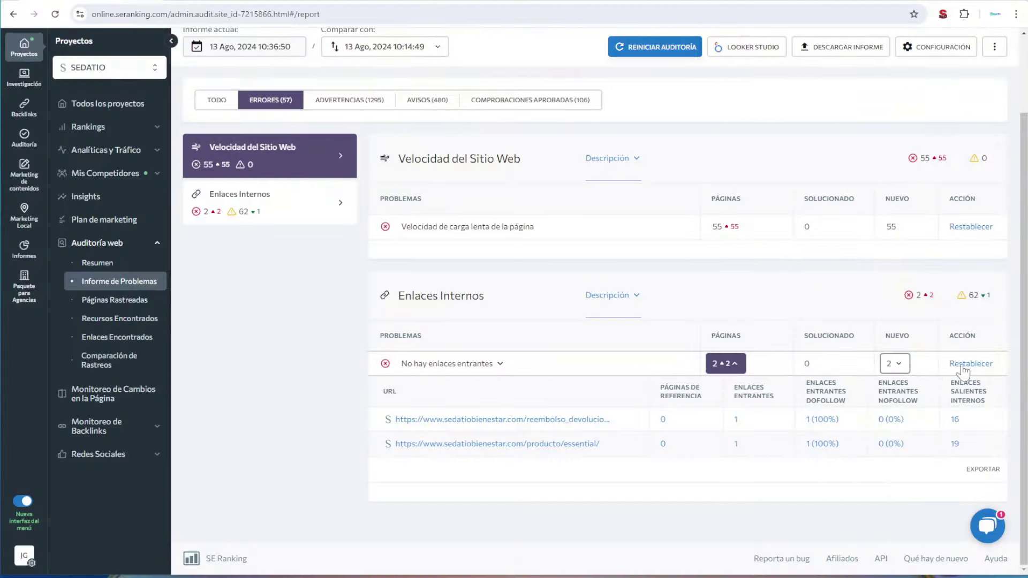
left_click(971, 365)
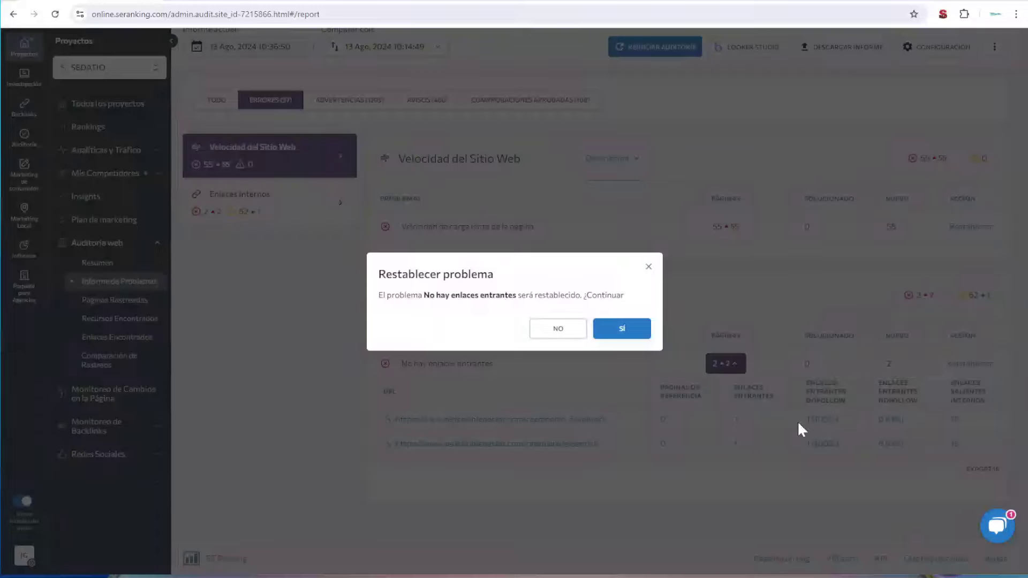
left_click(616, 329)
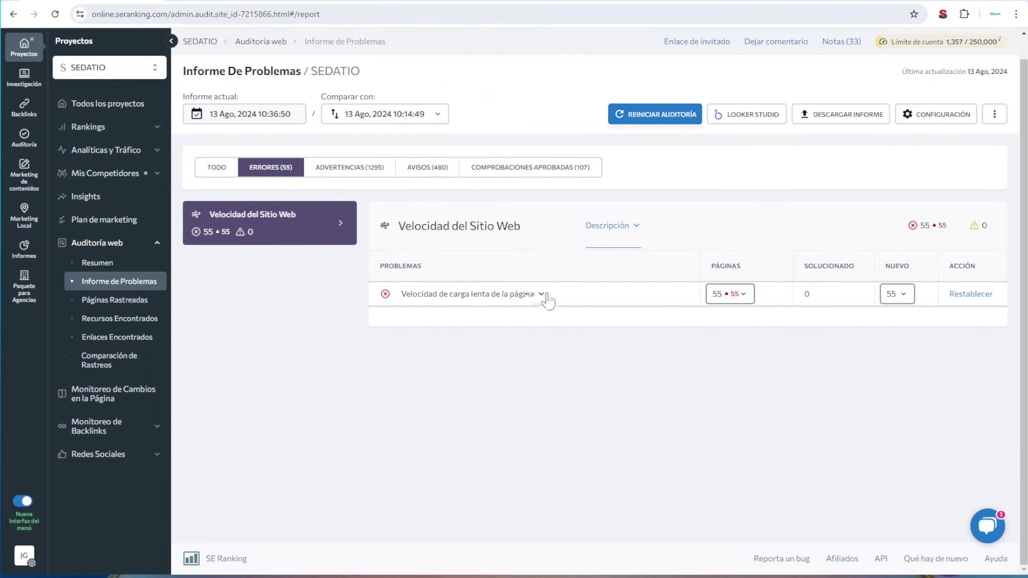
left_click(955, 293)
left_click(618, 334)
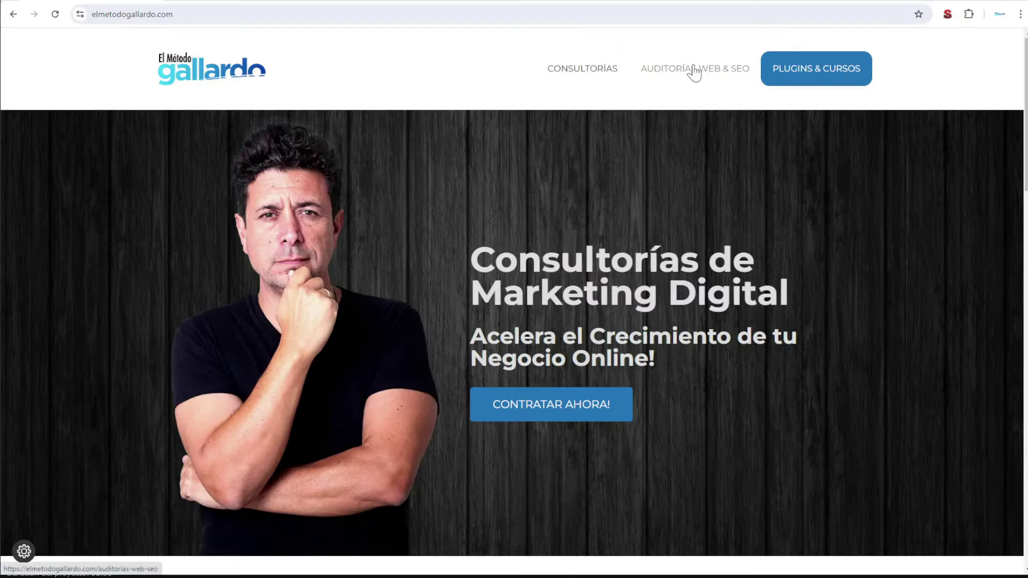
- View the Auditorías Web & SEO page on elmetodogallardo.com
left_click(694, 70)
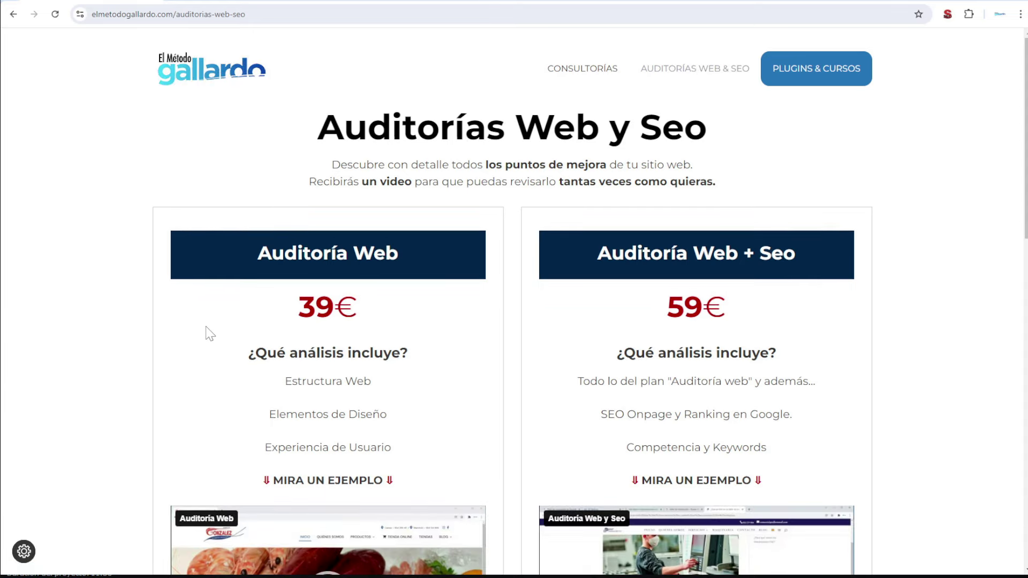
scroll(97, 304, "down", 3)
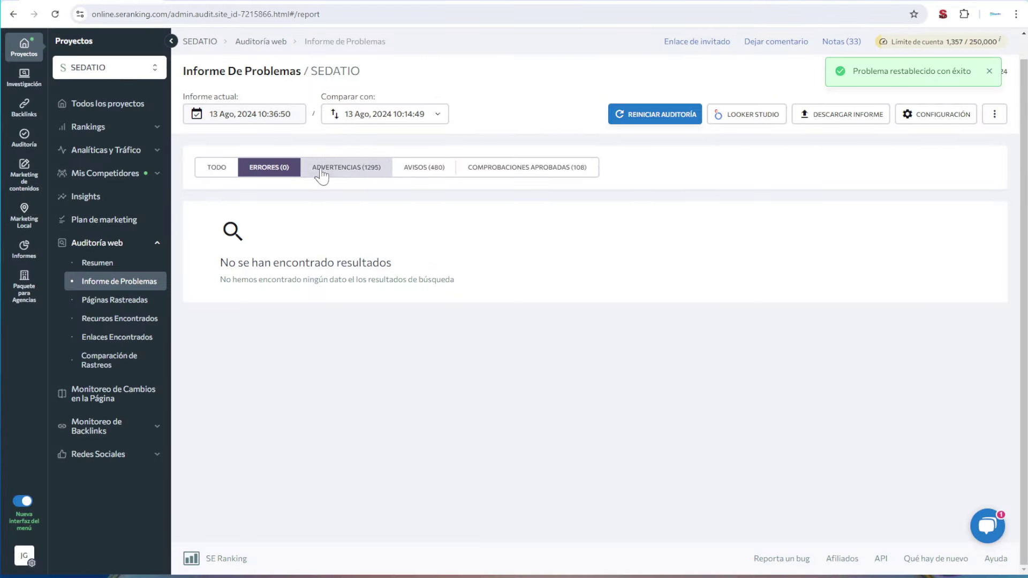
- Show the audit's warnings in SE Ranking and examine the pages listed under "Falta el Alt text"
left_click(356, 167)
scroll(364, 66, "down", 2)
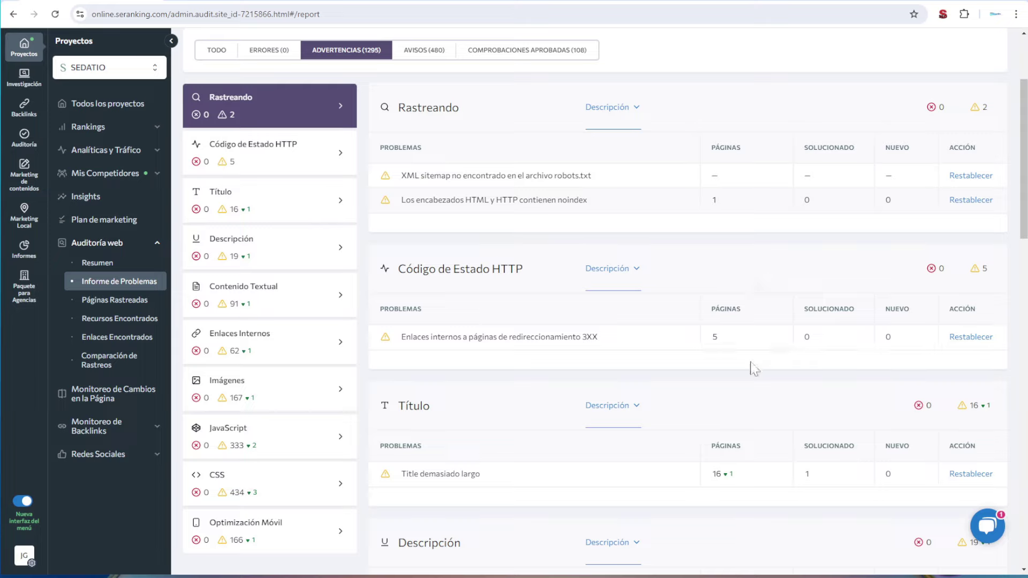
scroll(747, 367, "down", 7)
scroll(664, 355, "down", 9)
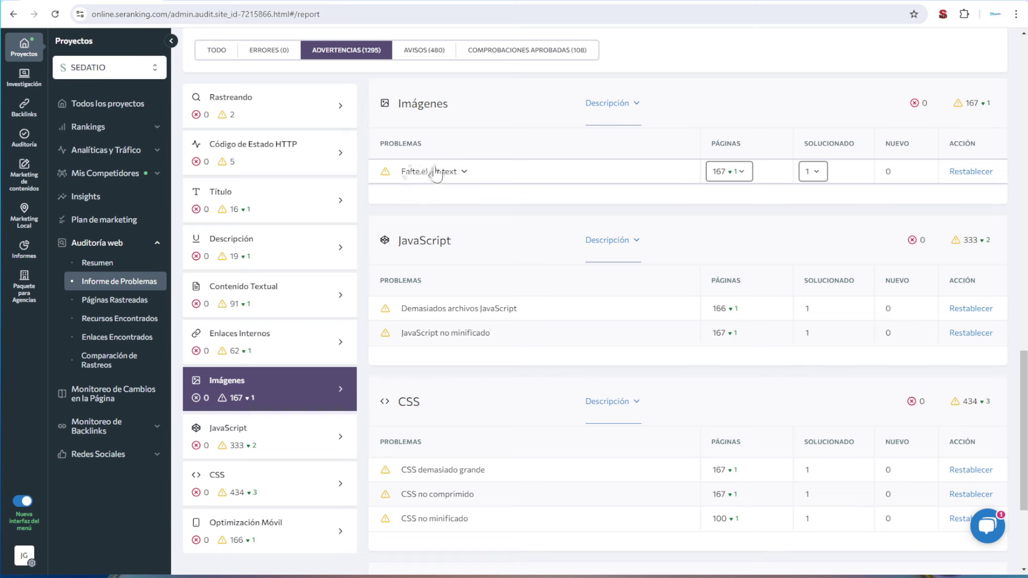
left_click(746, 175)
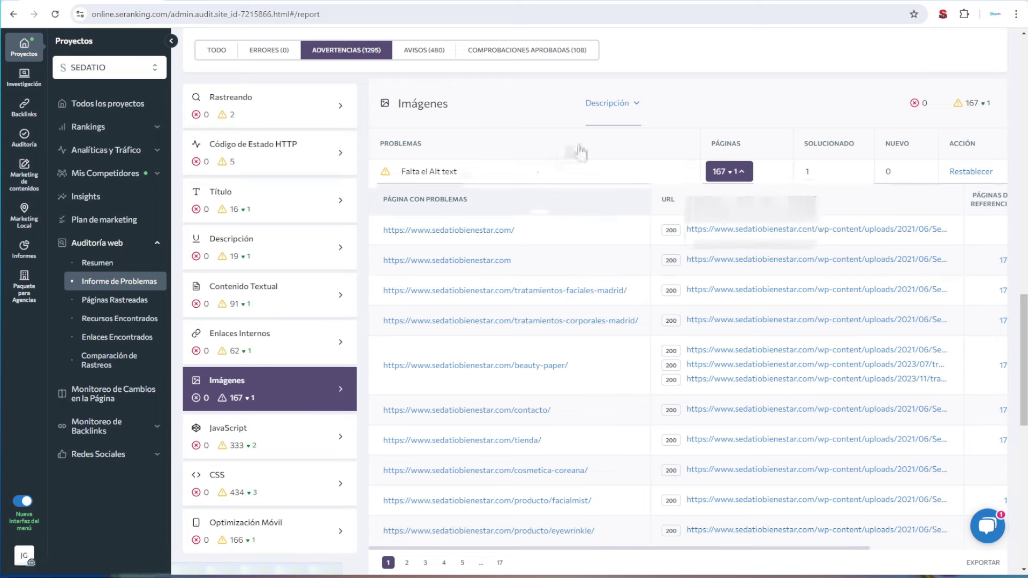
left_click(749, 174)
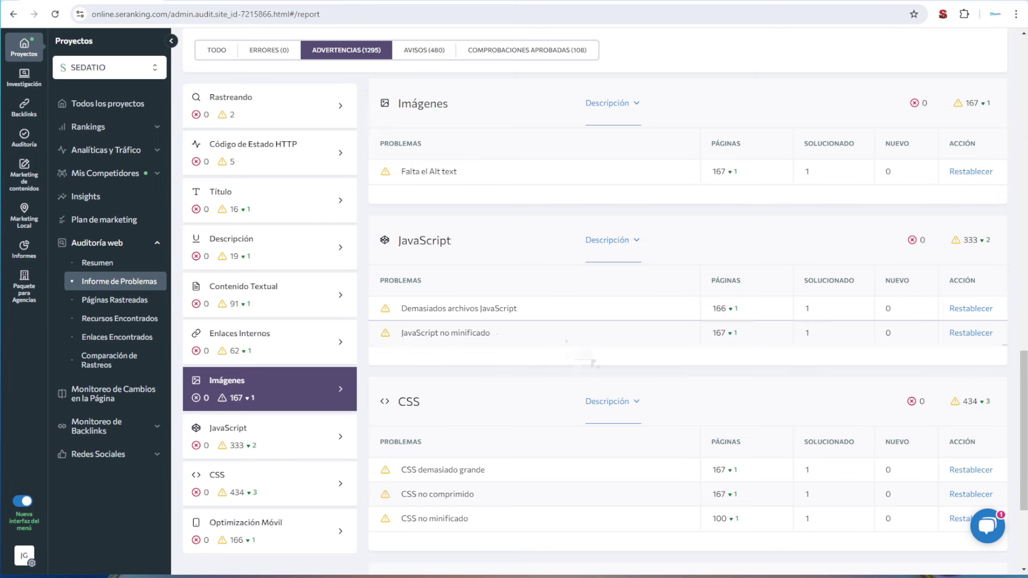
- Review the JavaScript, CSS and Optimización Móvil warnings, and go back to the start of the warnings list
scroll(616, 372, "up", 2)
scroll(653, 394, "down", 4)
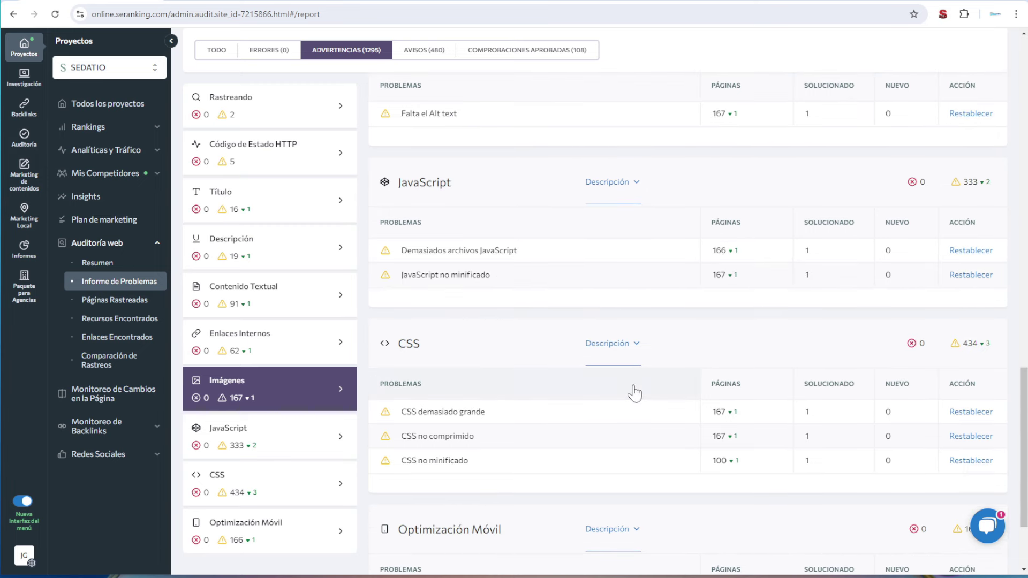
scroll(634, 391, "down", 3)
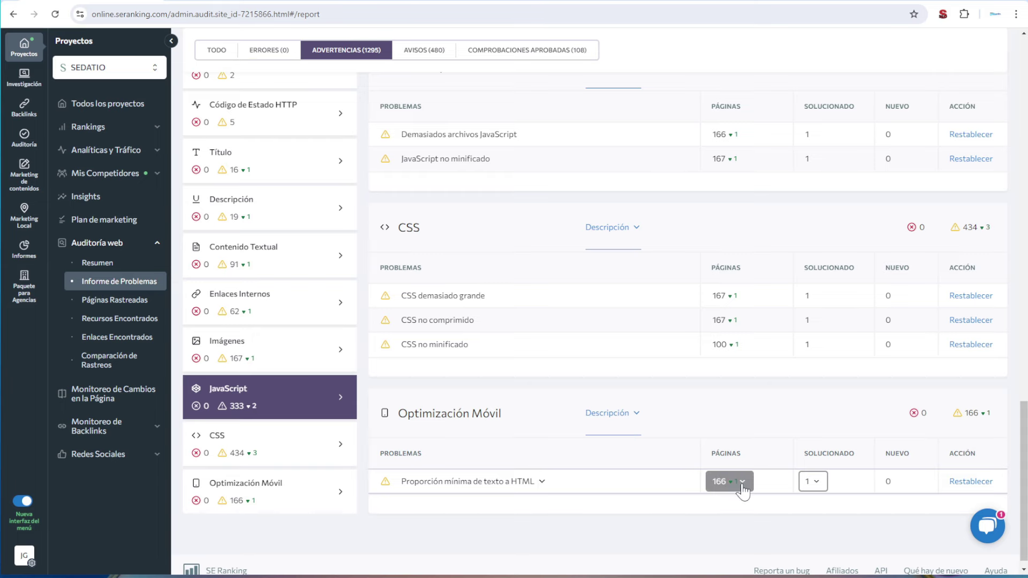
scroll(619, 475, "up", 15)
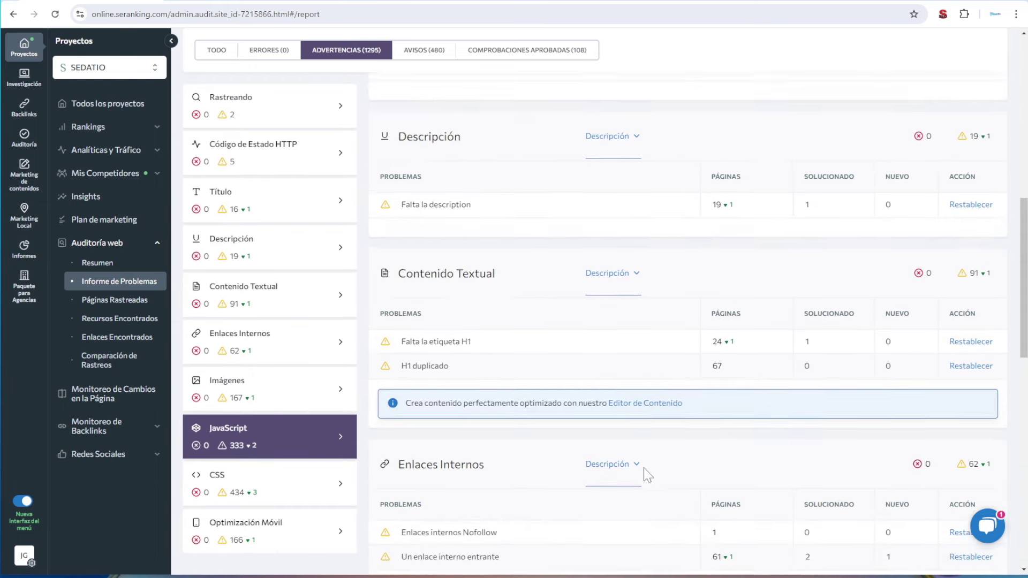
scroll(648, 475, "up", 5)
scroll(645, 475, "up", 2)
scroll(645, 475, "up", 3)
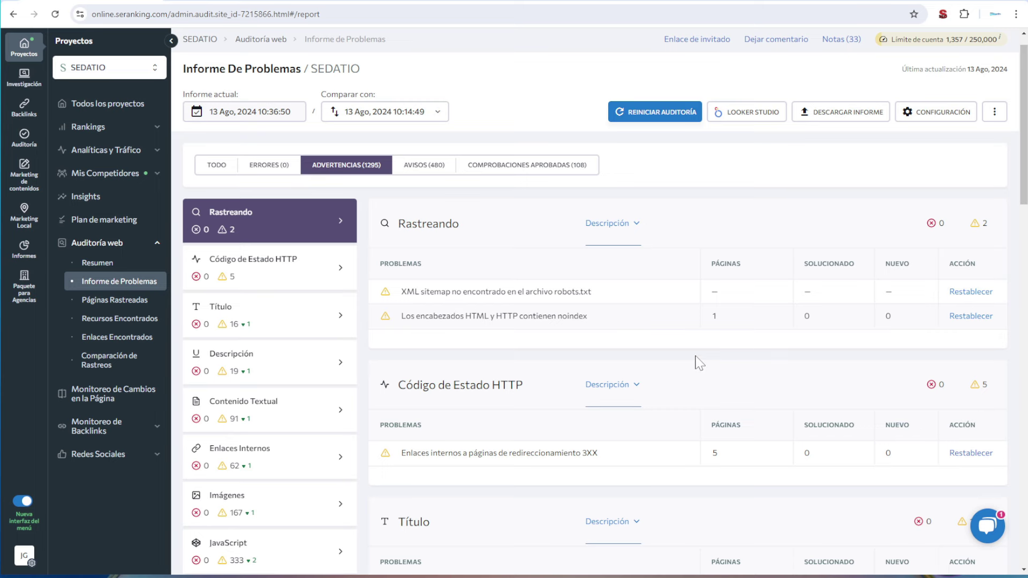
- Read the description of "Enlaces internos a páginas de redireccionamiento 3XX" and open the affected tratamientos-corporales-madrid page
scroll(699, 363, "down", 1)
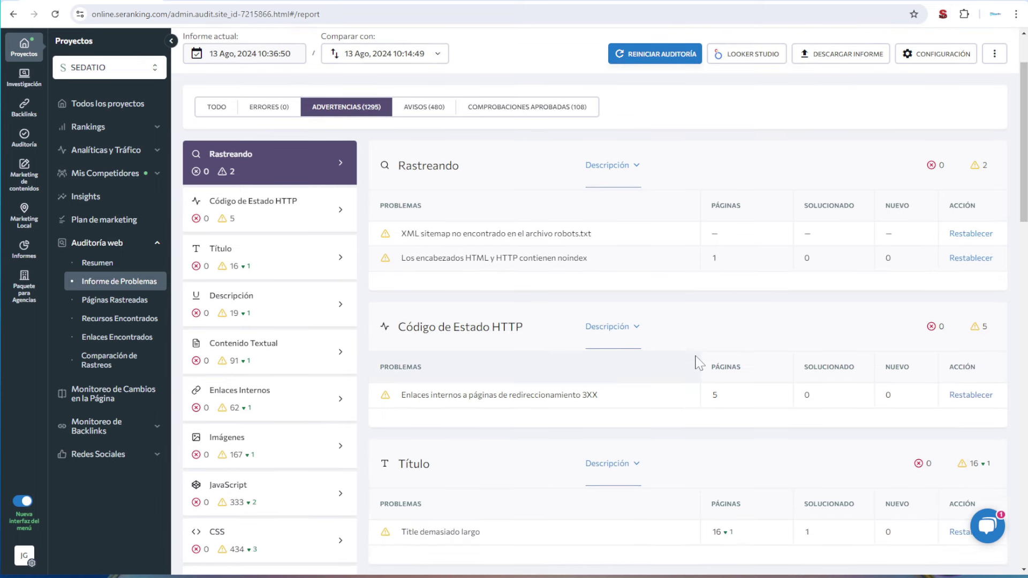
scroll(699, 363, "down", 1)
left_click_drag(405, 269, 534, 268)
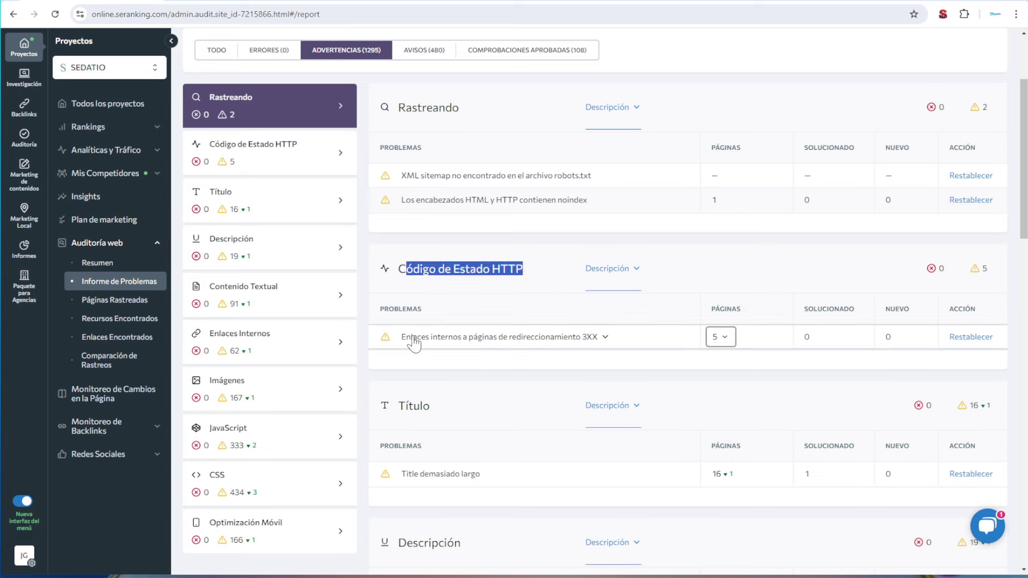
left_click(607, 337)
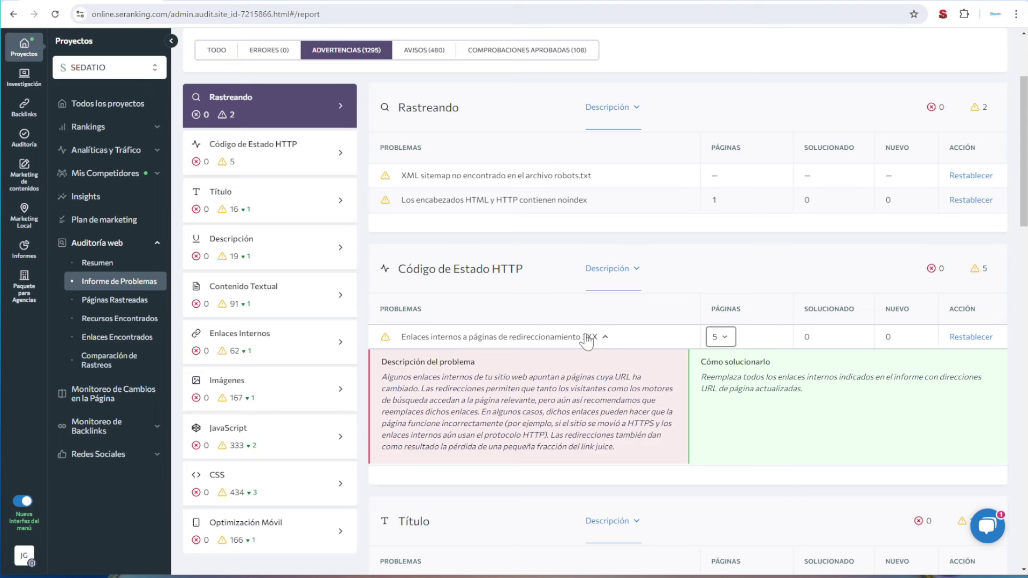
left_click_drag(381, 377, 413, 389)
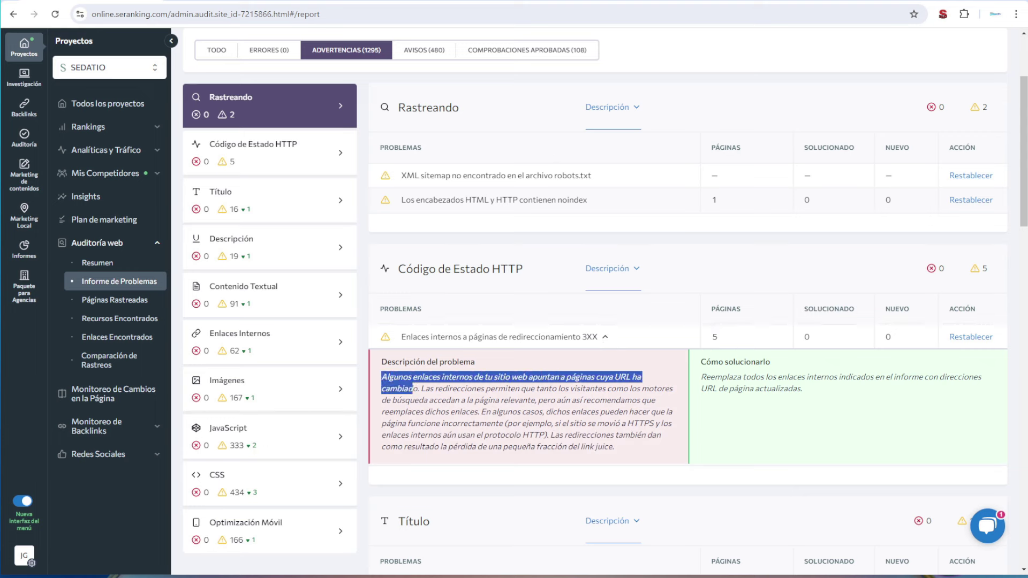
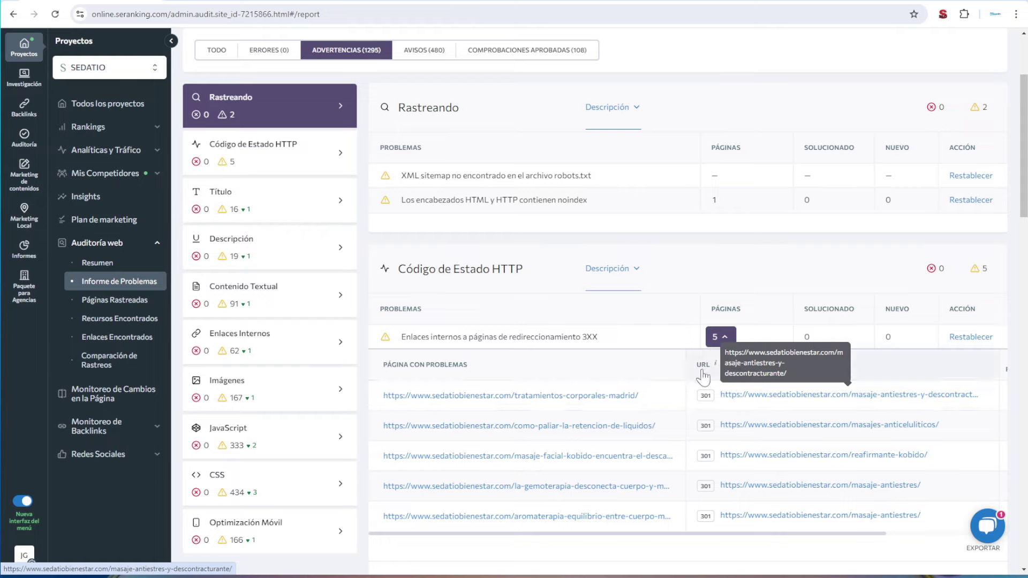
left_click(479, 401)
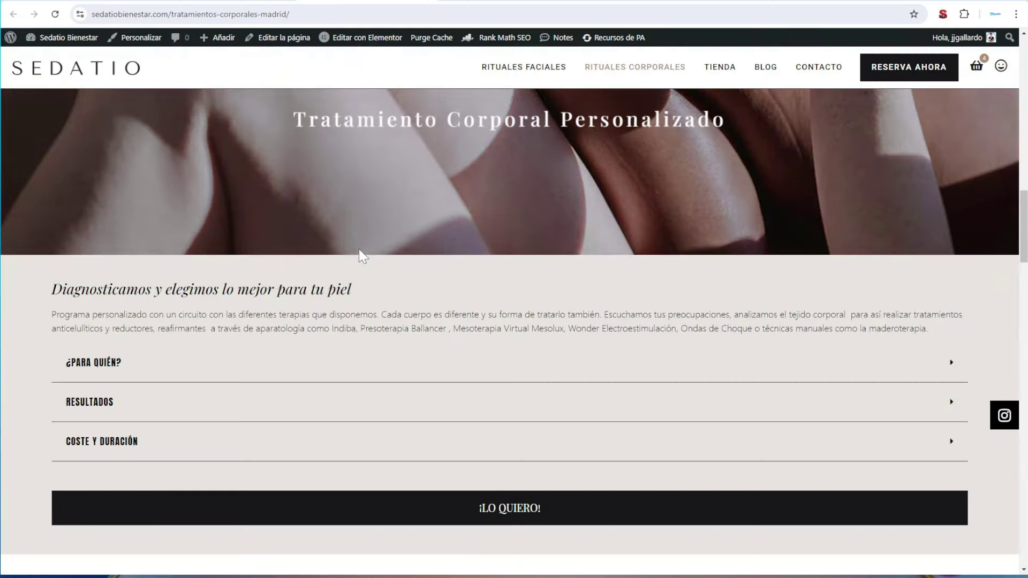
- Find the Masaje Antiestrés card's Saber más button, follow its link to check the redirect destination, and return to the treatments page
scroll(357, 236, "down", 6)
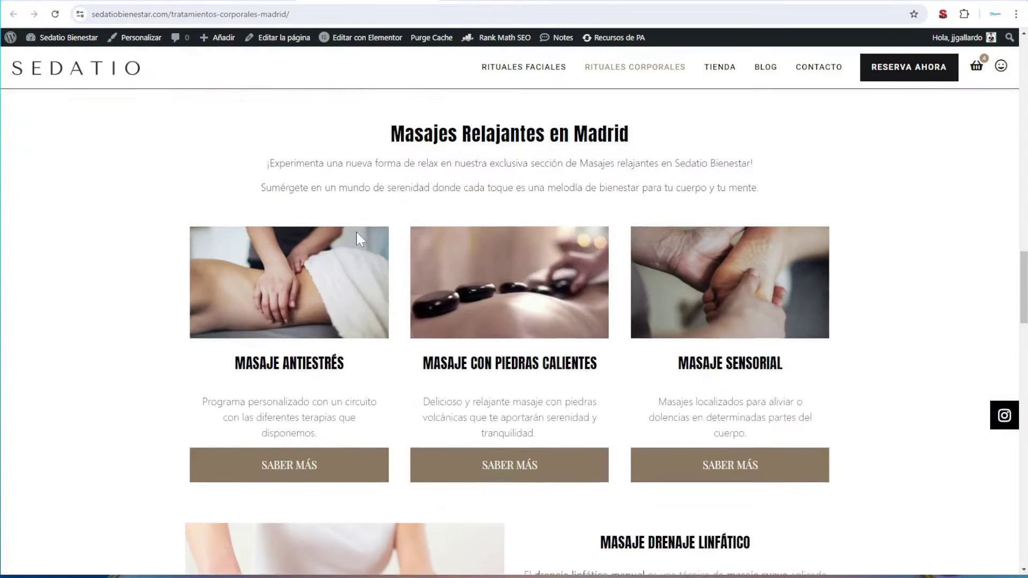
scroll(357, 235, "down", 2)
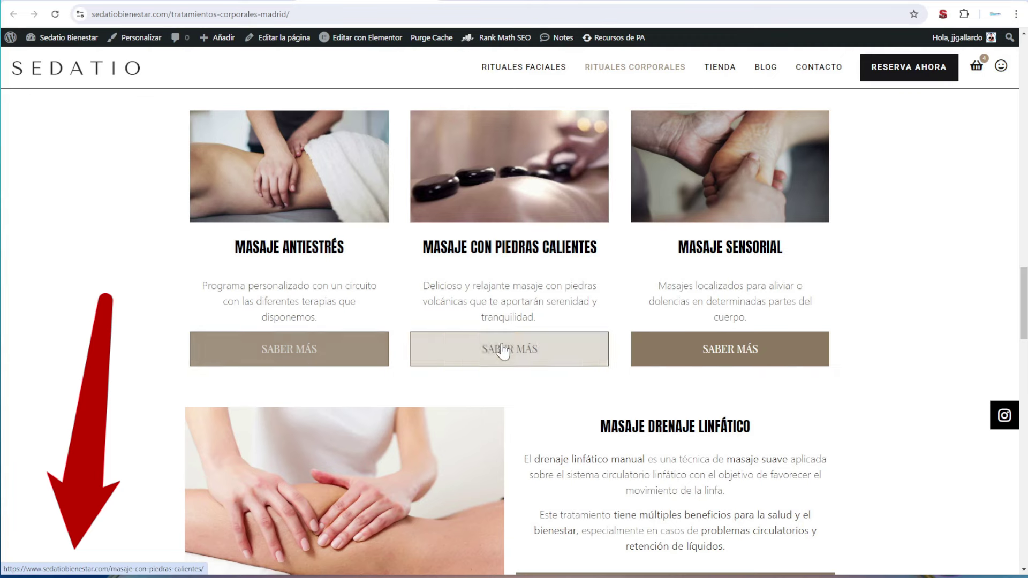
left_click(277, 351)
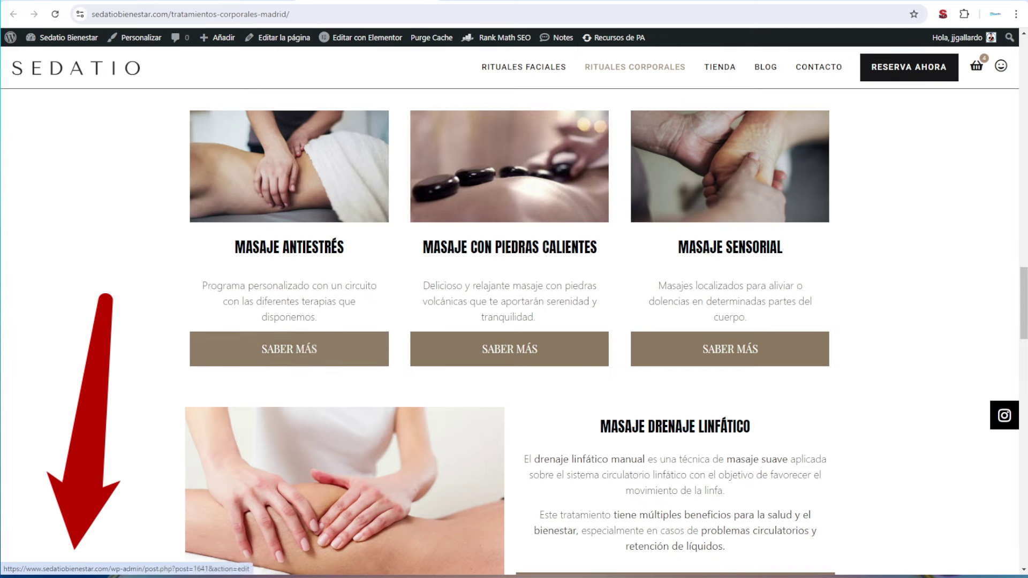
left_click_drag(316, 14, 214, 14)
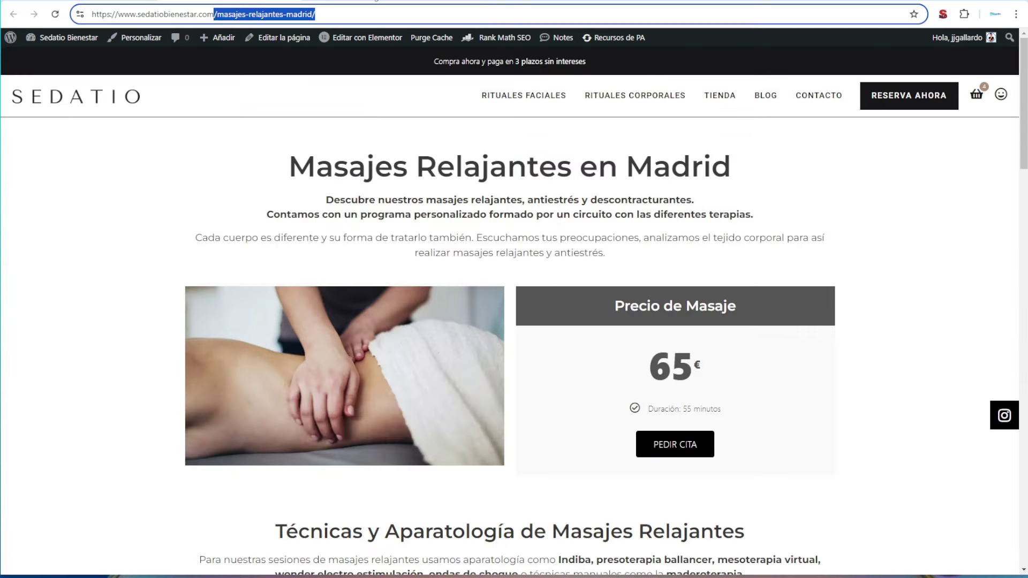
key("alt+Left")
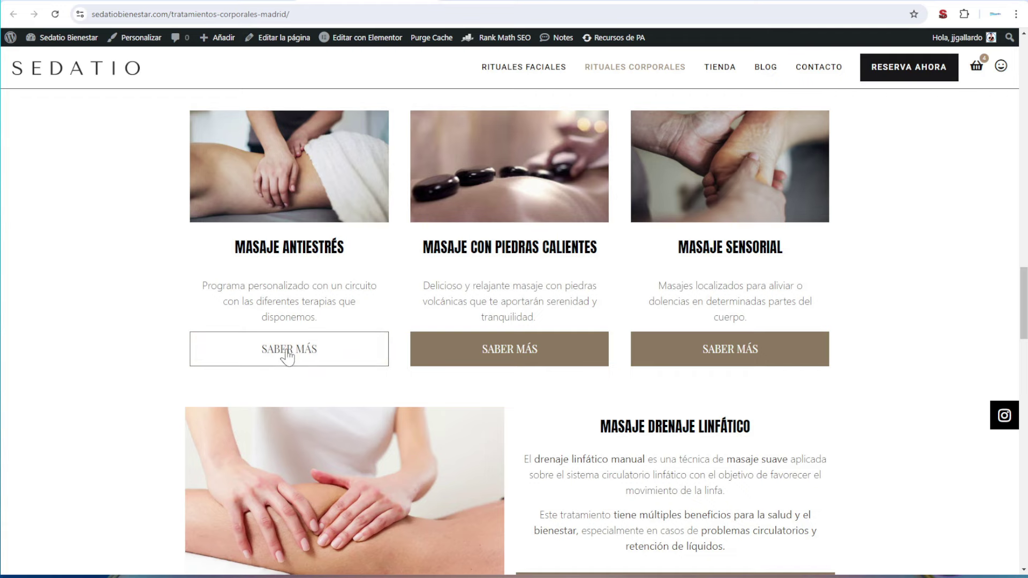
left_click(287, 356)
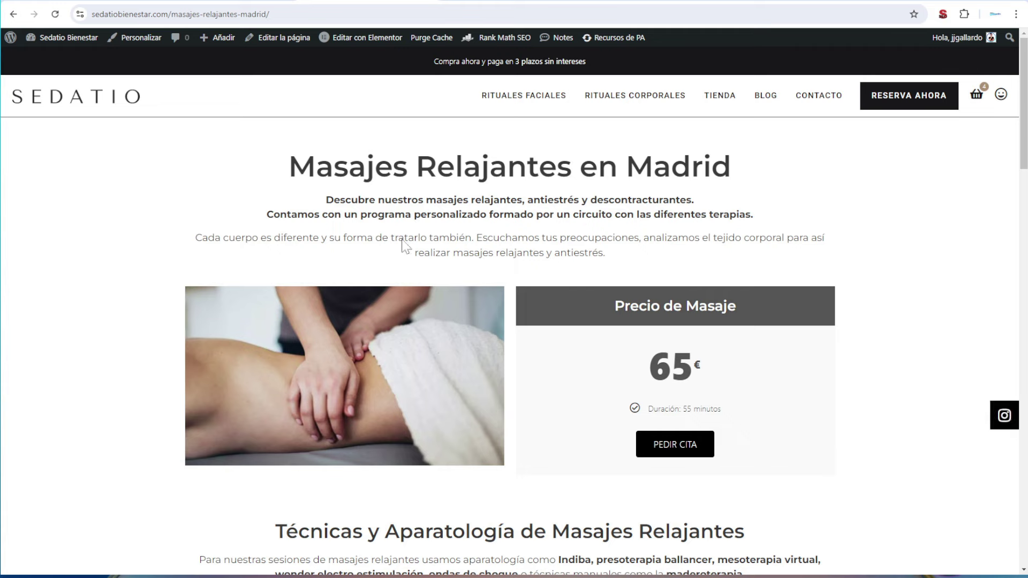
left_click(14, 14)
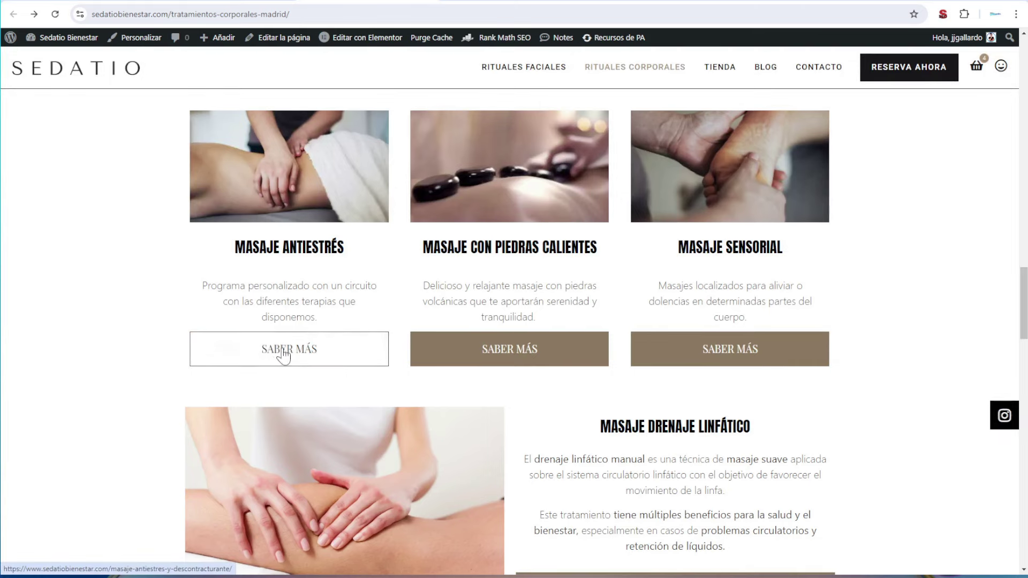
- Open the page for editing in Elementor and select the link of the Saber más button under Masaje Antiestrés
mouse_move(357, 49)
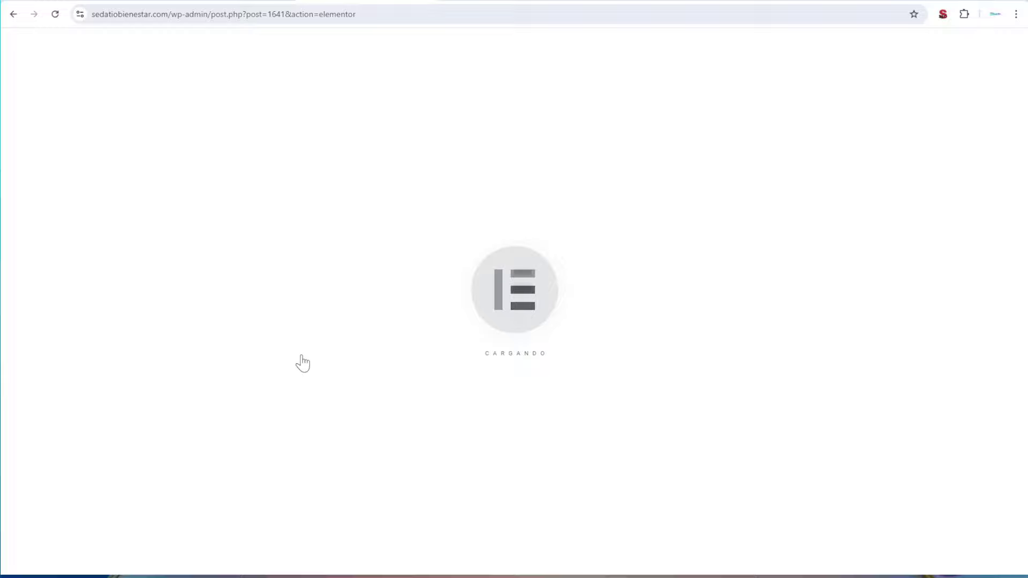
scroll(321, 268, "down", 10)
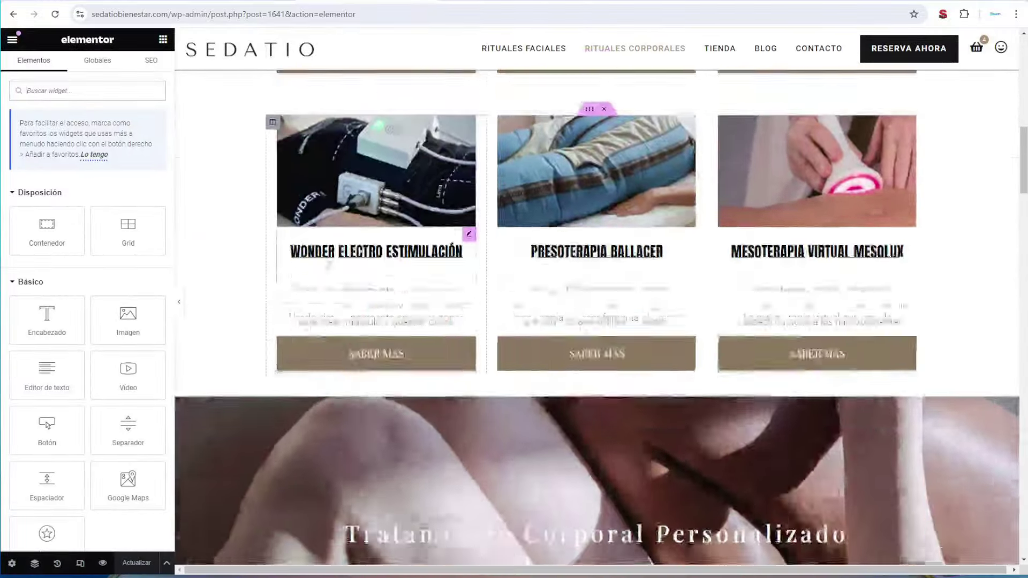
scroll(371, 320, "up", 11)
scroll(373, 321, "down", 20)
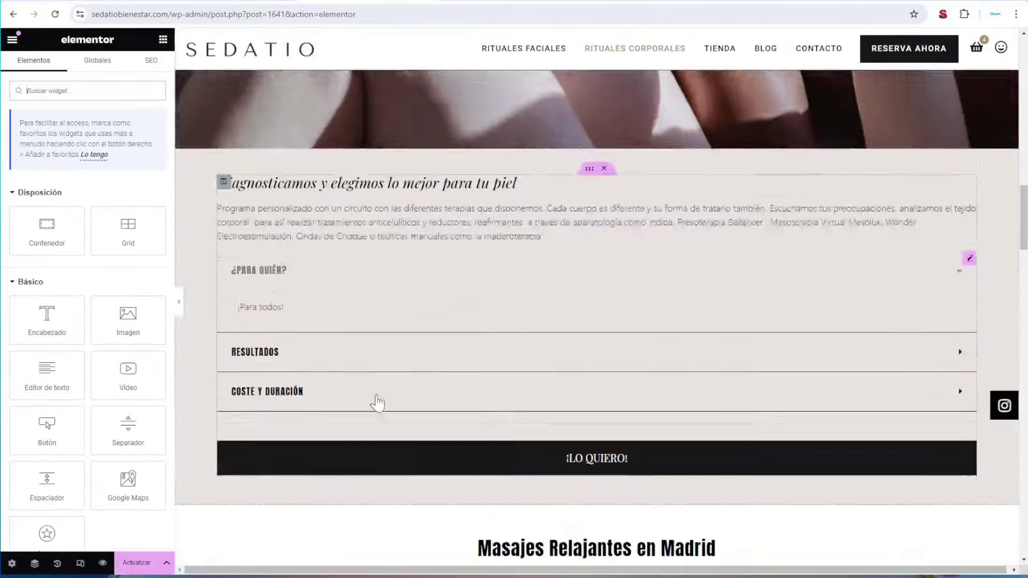
scroll(378, 401, "down", 5)
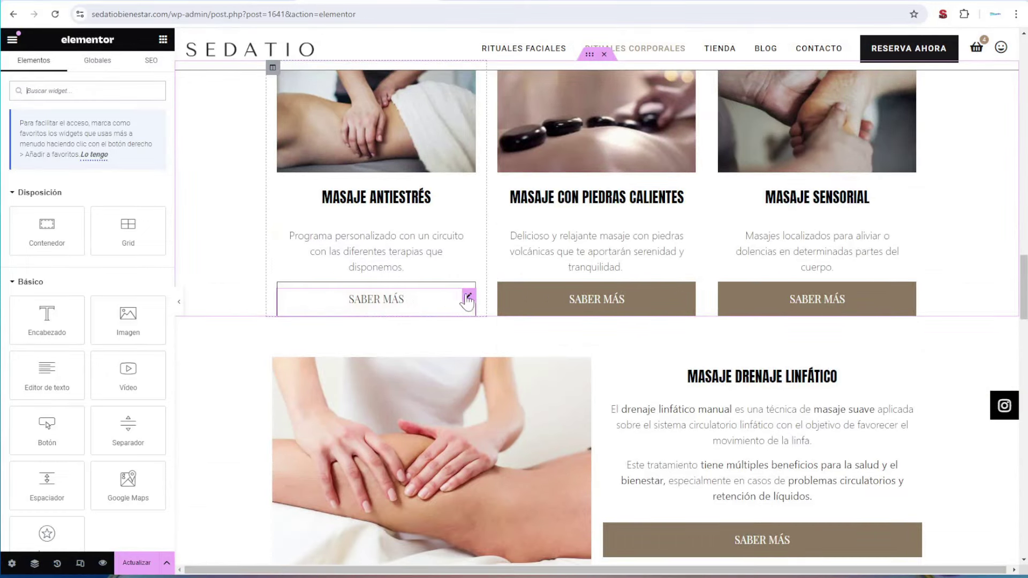
left_click(467, 296)
triple_click(65, 196)
left_click(67, 197)
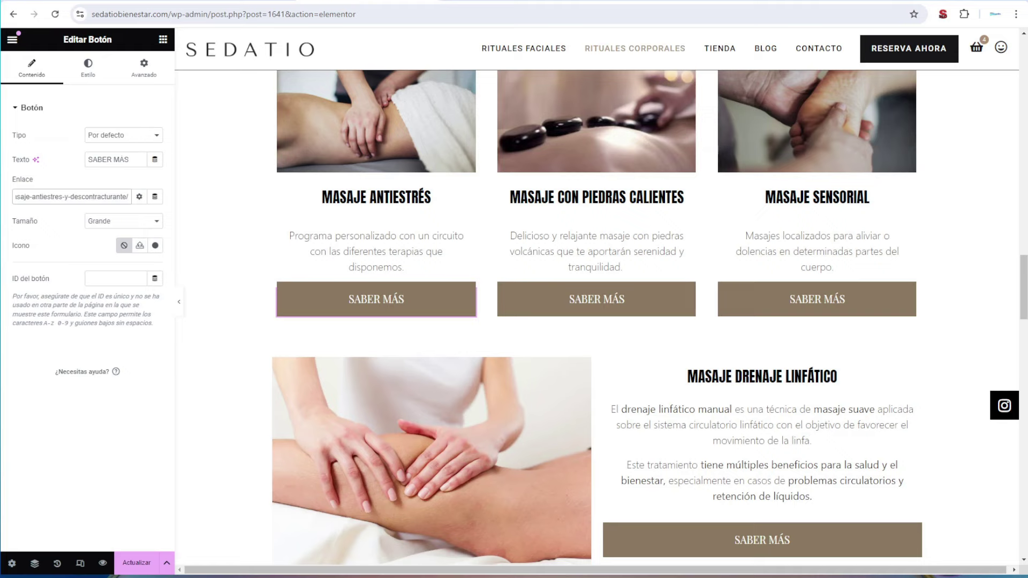
left_click(221, 1)
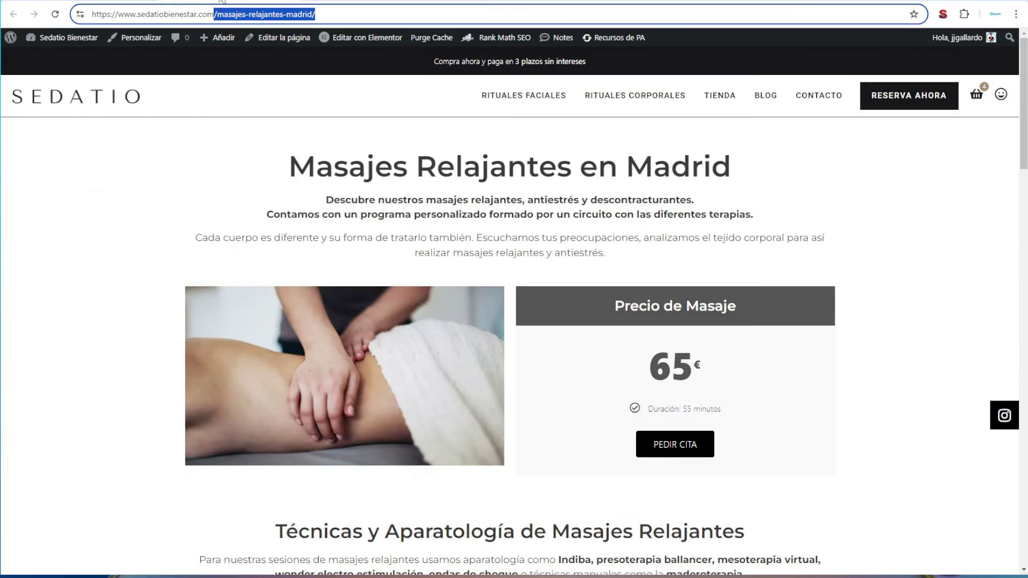
left_click(243, 14)
right_click(242, 14)
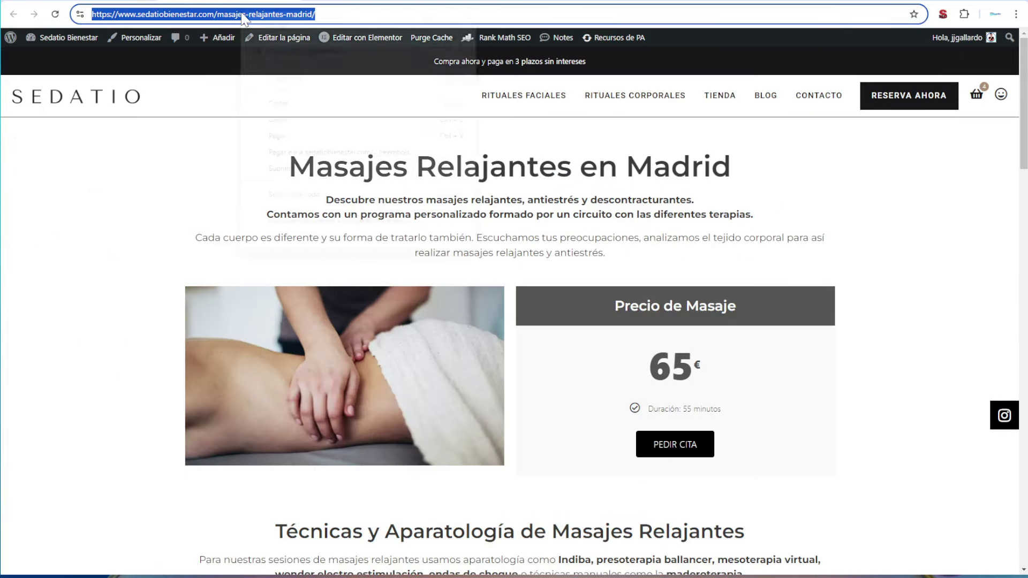
left_click(291, 120)
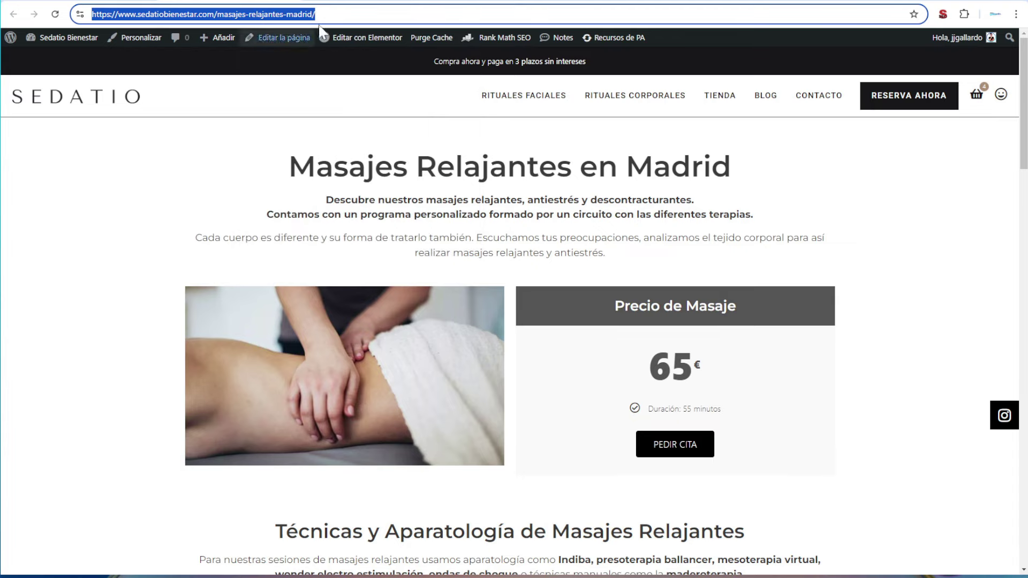
left_click(160, 2)
triple_click(89, 196)
key("ctrl+c")
right_click(89, 197)
left_click(125, 271)
left_click(136, 563)
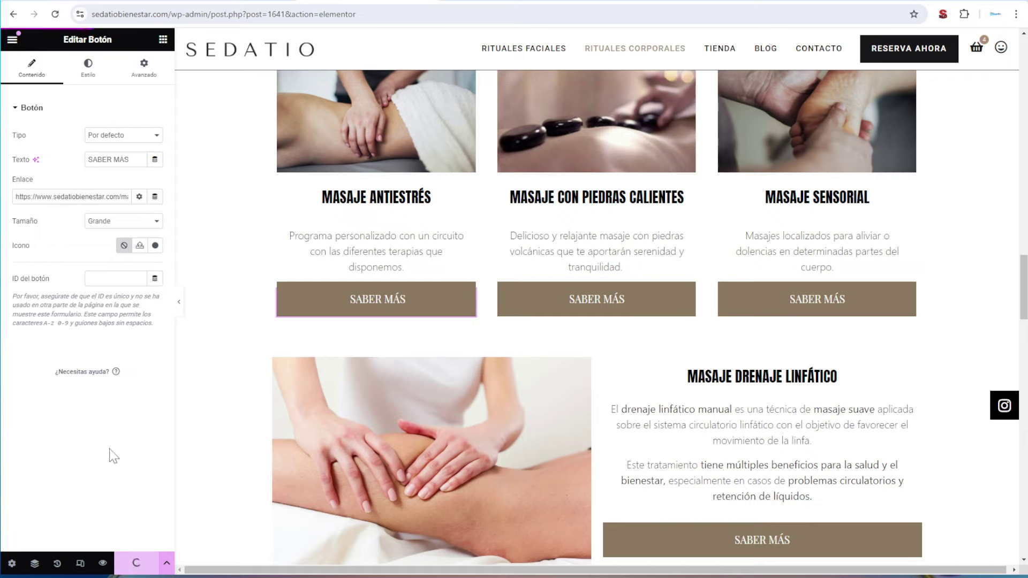
- Return to the SE Ranking audit and review the remaining 3XX redirect links and the Título and Descripción warnings
key("ctrl+Tab")
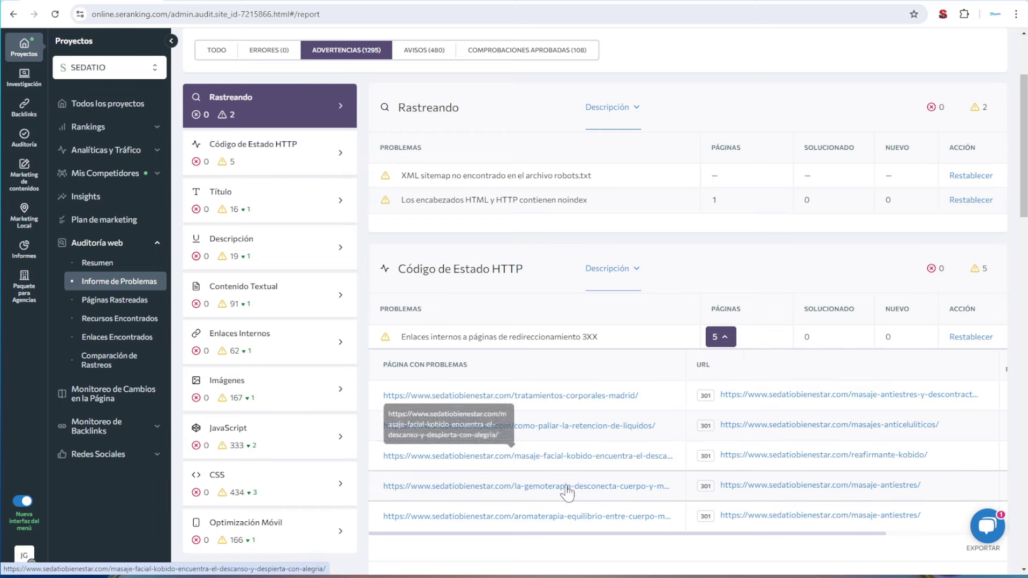
scroll(560, 409, "down", 2)
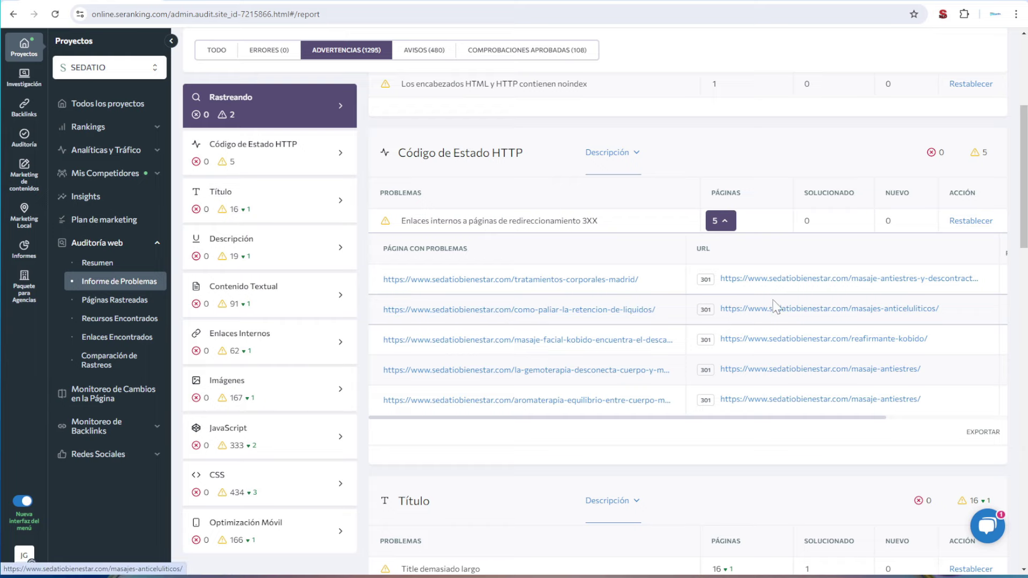
scroll(564, 359, "down", 5)
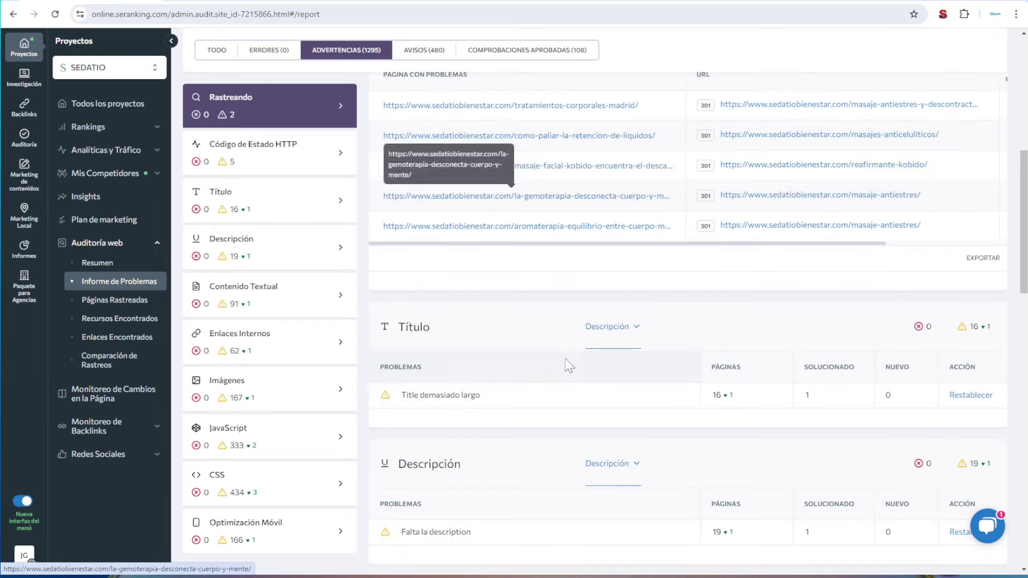
scroll(482, 268, "down", 1)
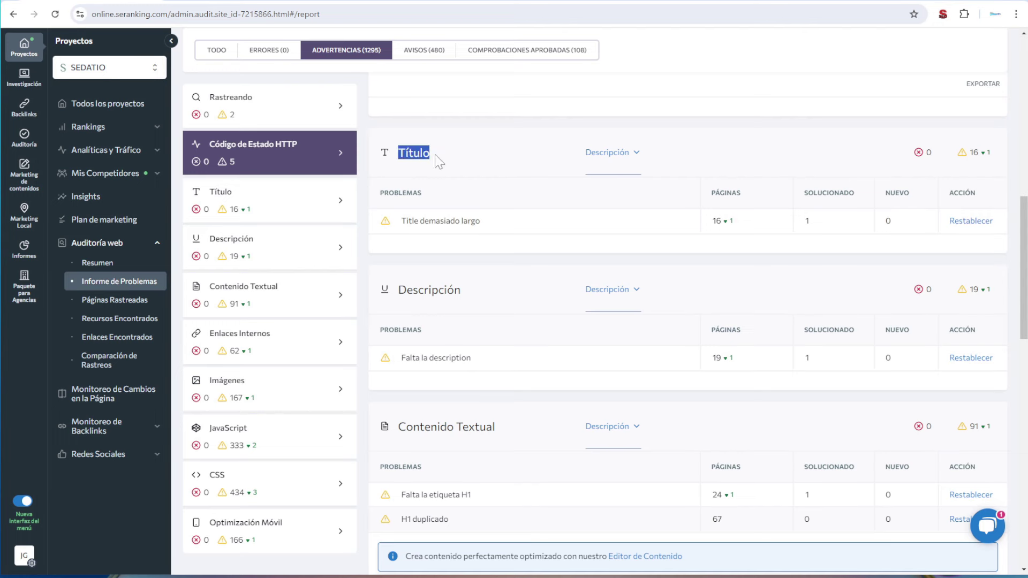
left_click_drag(403, 301, 454, 291)
mouse_move(489, 221)
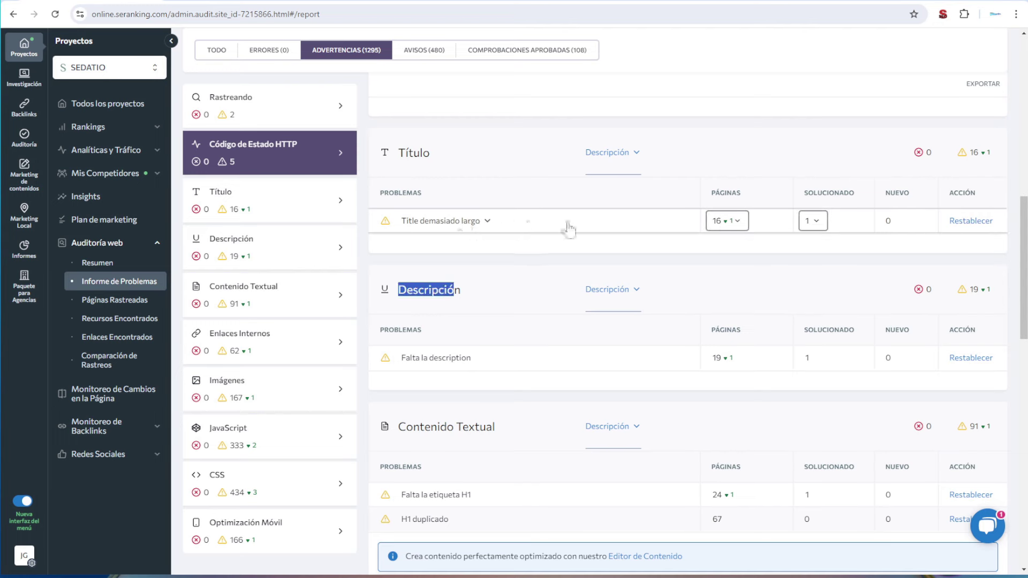
- List the pages with "Title demasiado largo", view the facialmist product page, and examine its full title in the audit
left_click(738, 223)
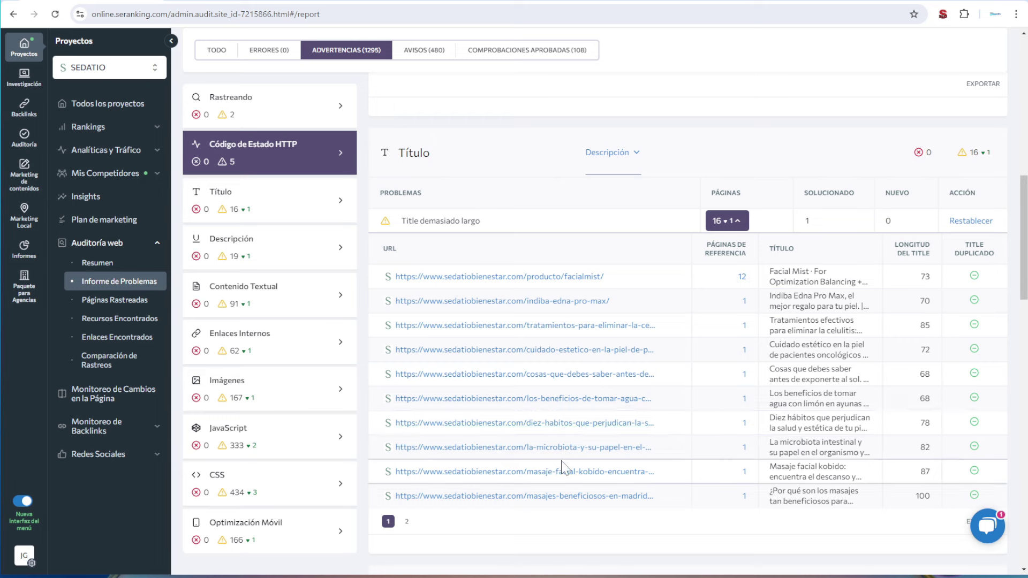
left_click(529, 277)
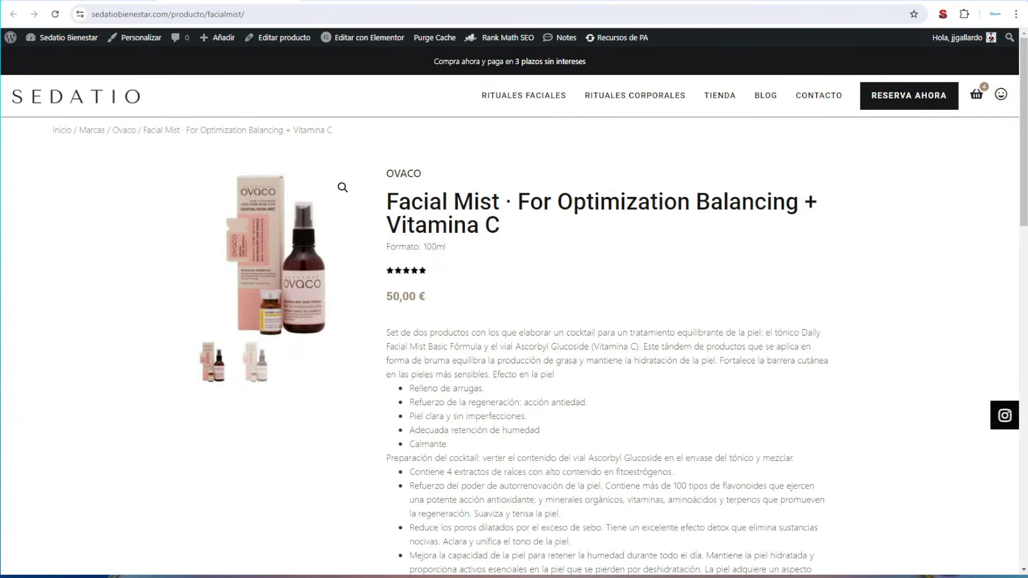
key("ctrl+w")
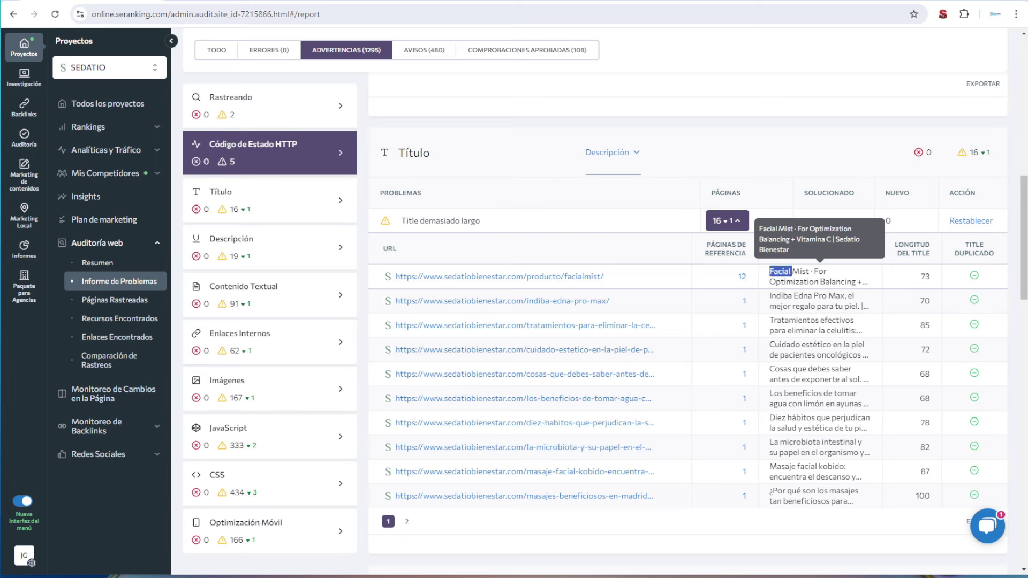
left_click_drag(790, 271, 847, 282)
left_click(847, 282)
- Read the problem description and the recommended solution for the "Title demasiado largo" warning
left_click(487, 222)
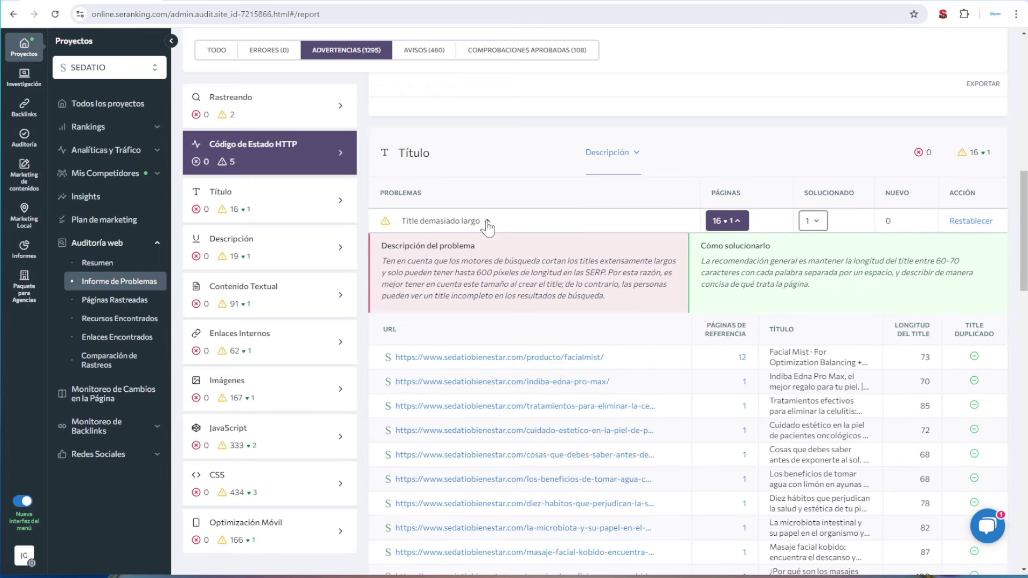
left_click_drag(381, 261, 598, 285)
left_click(598, 285)
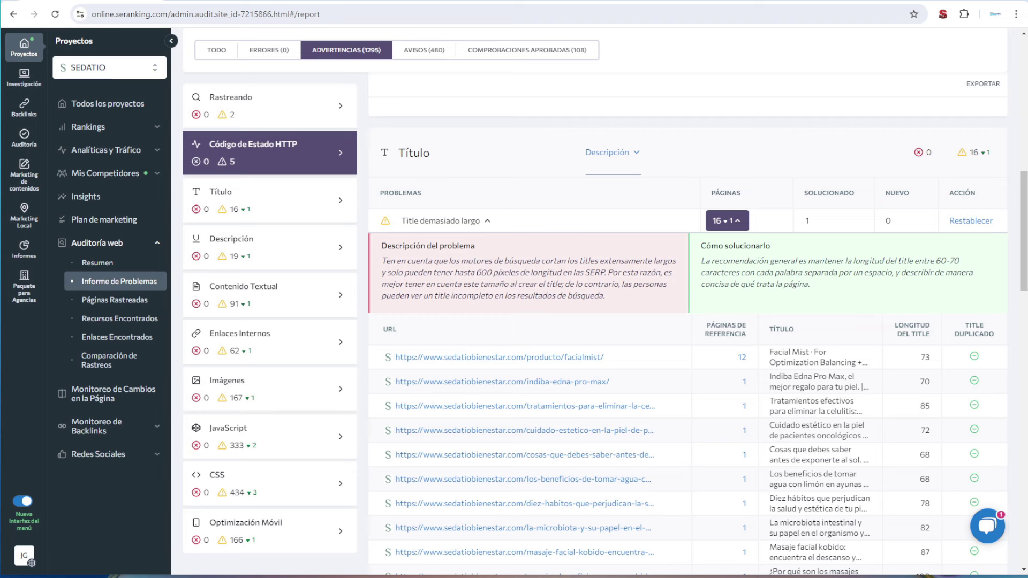
mouse_move(743, 260)
left_mouse_down()
mouse_move(941, 260)
mouse_move(759, 273)
left_mouse_up()
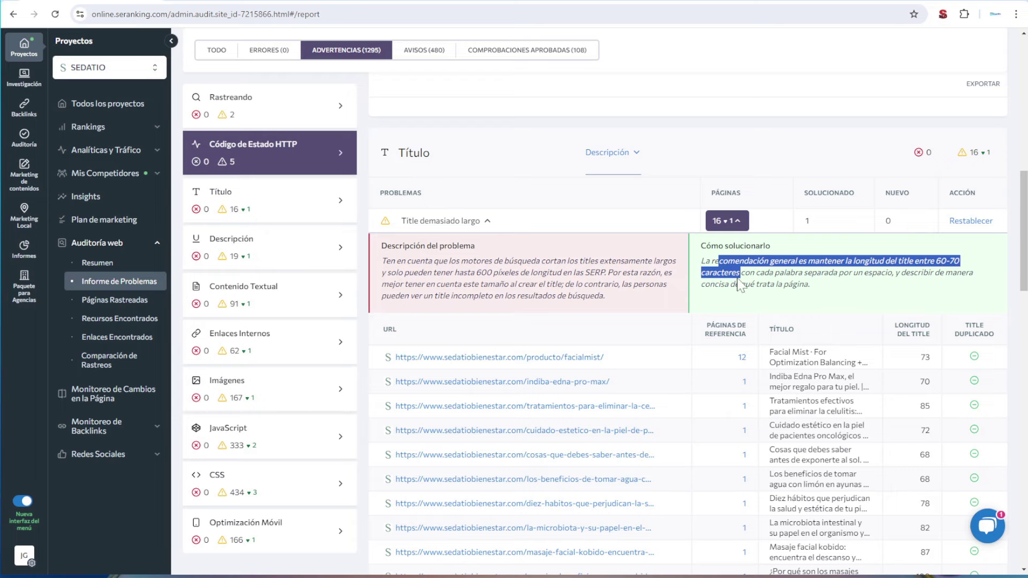
left_click(460, 161)
- Read the explanation and solution for the "Falta la description" warning and list the affected pages
left_click_drag(493, 409, 406, 406)
scroll(405, 406, "down", 3)
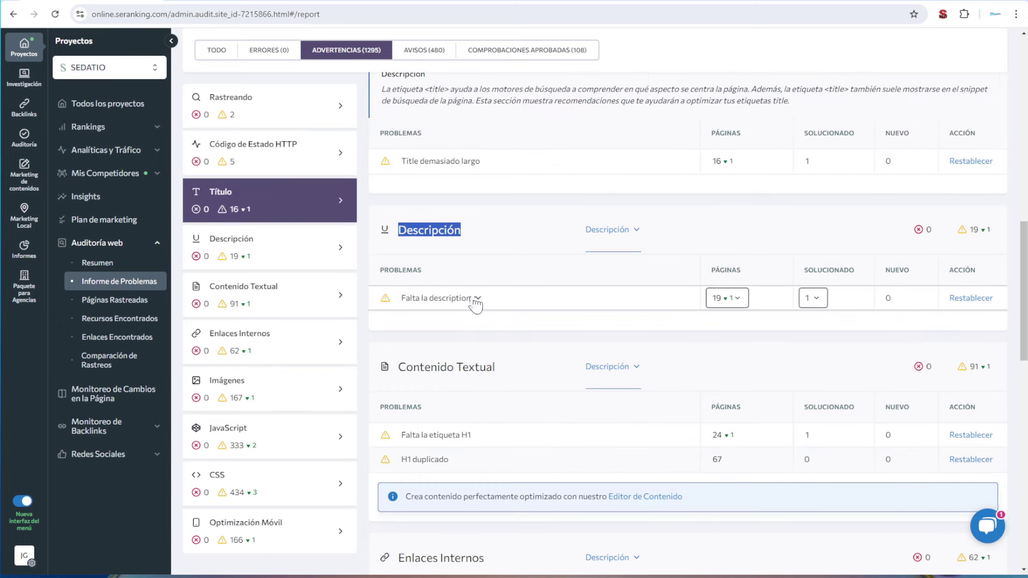
left_click(478, 299)
left_click_drag(401, 337, 497, 361)
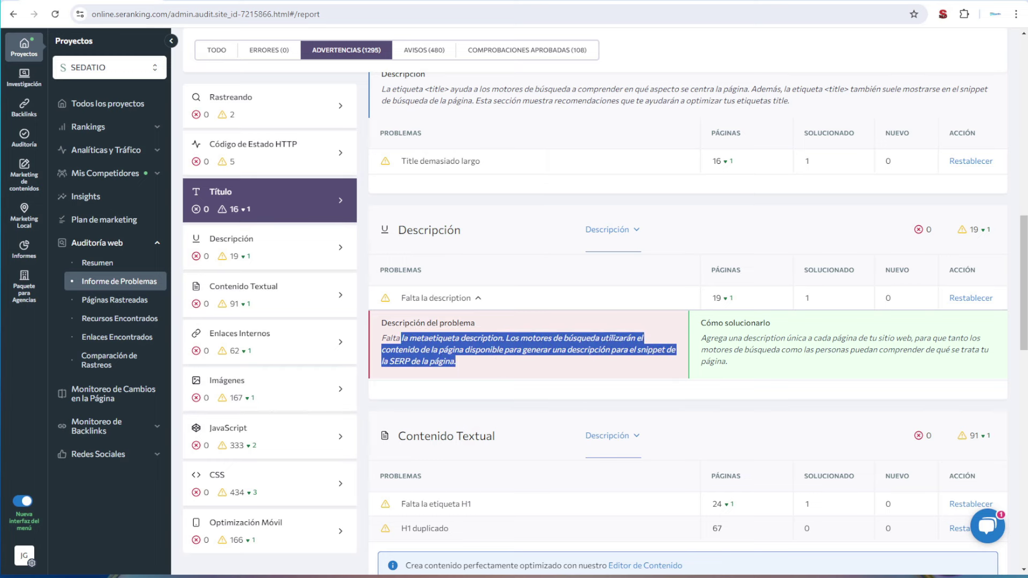
left_click_drag(958, 351, 728, 316)
left_click(727, 298)
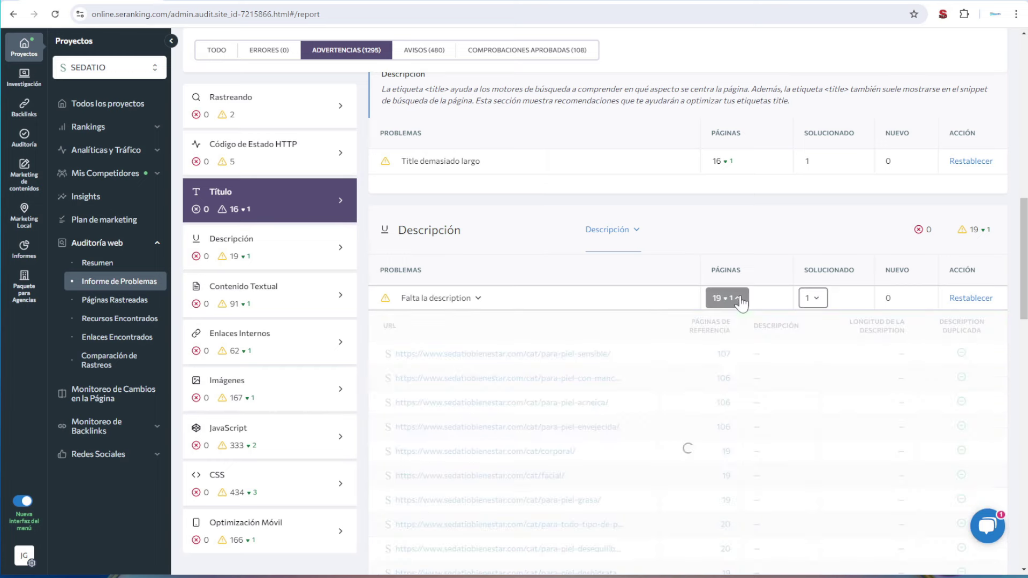
scroll(607, 382, "down", 3)
scroll(535, 345, "up", 2)
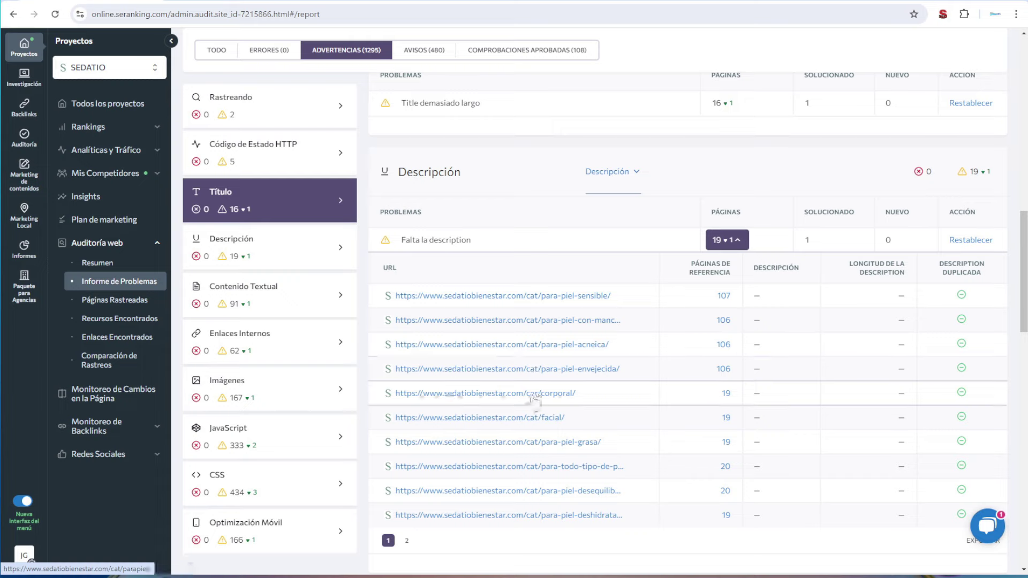
- Open the affected cat/para-piel-sensible page, look through its content, and return to the audit report
left_click(499, 297)
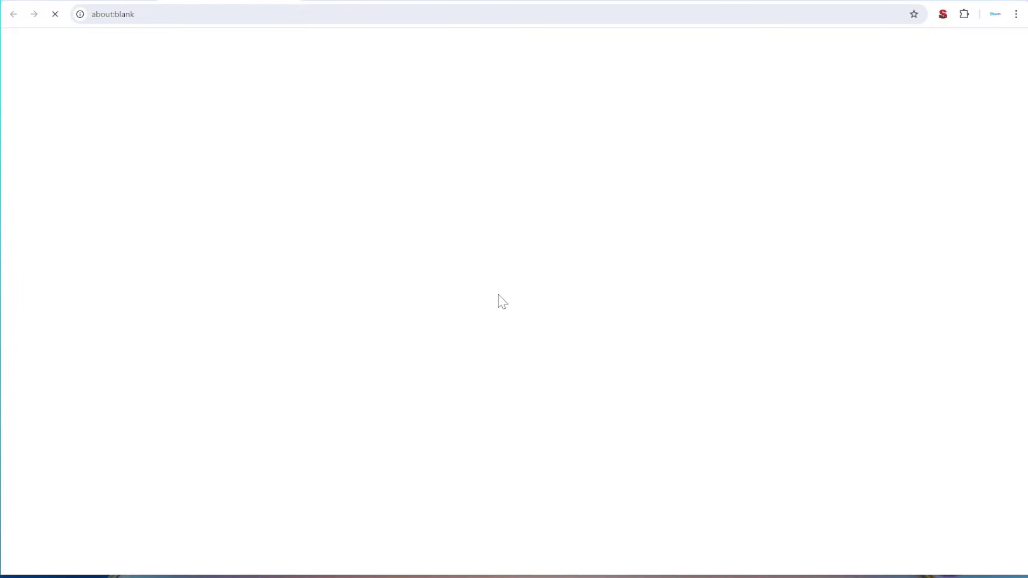
scroll(482, 300, "down", 10)
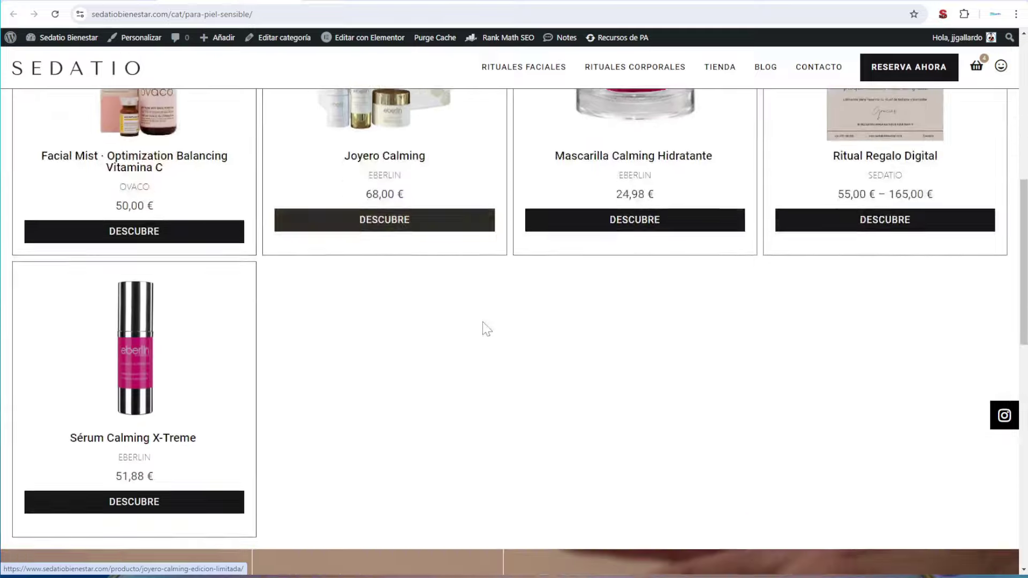
scroll(480, 335, "up", 10)
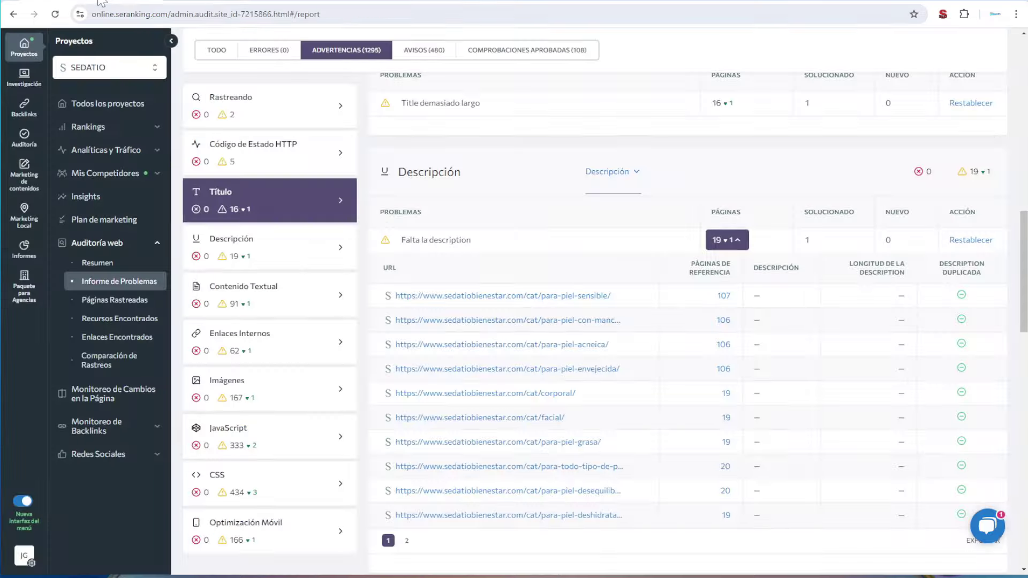
left_click(102, 4)
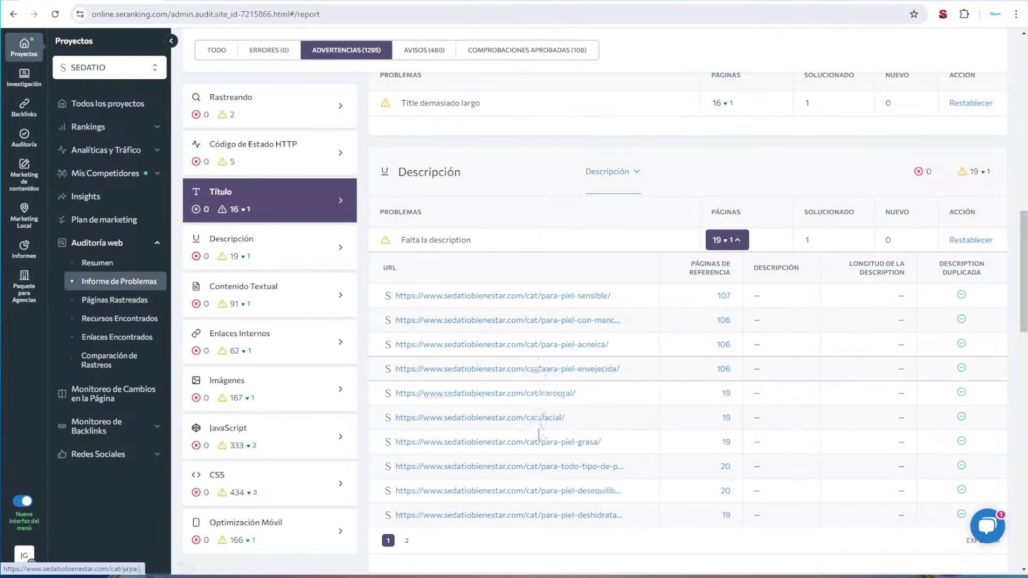
- Look through the pages listed under the "Falta la description" warning and collapse the list
scroll(549, 505, "down", 3)
scroll(643, 321, "up", 1)
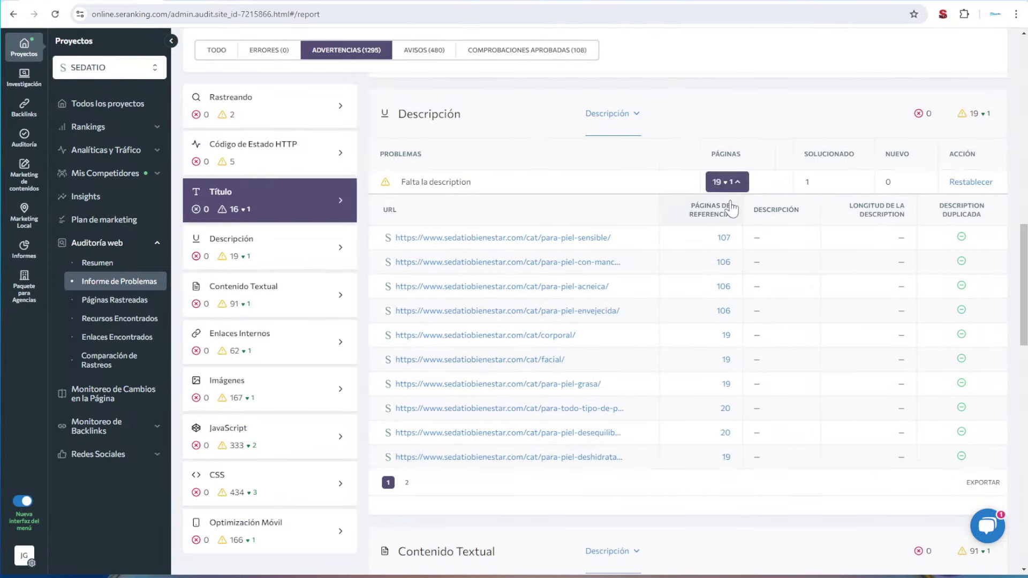
left_click(725, 176)
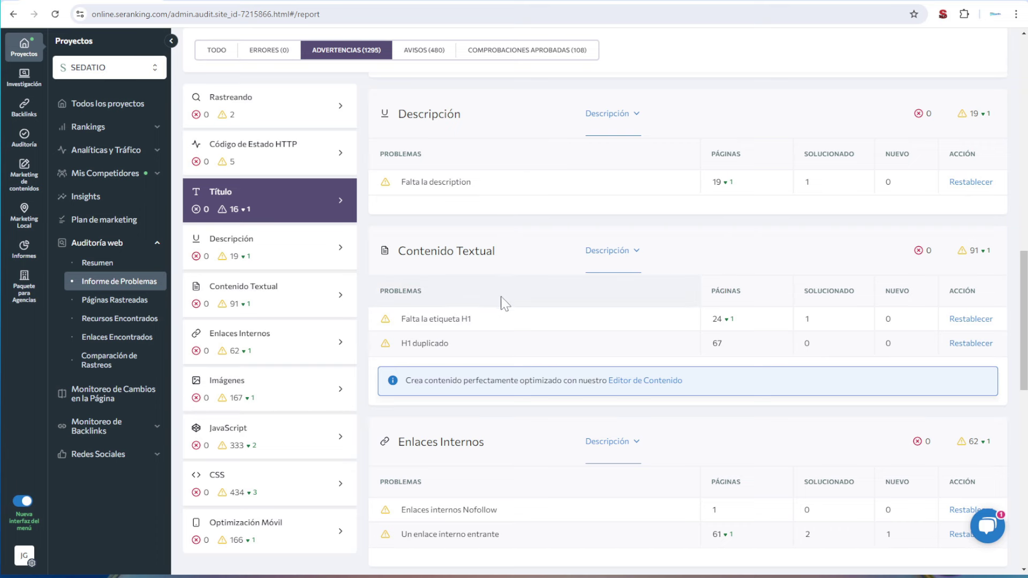
- Read the problem description and recommended solution for the "Falta la etiqueta H1" warning under Contenido Textual
left_click_drag(406, 251, 495, 250)
mouse_move(439, 326)
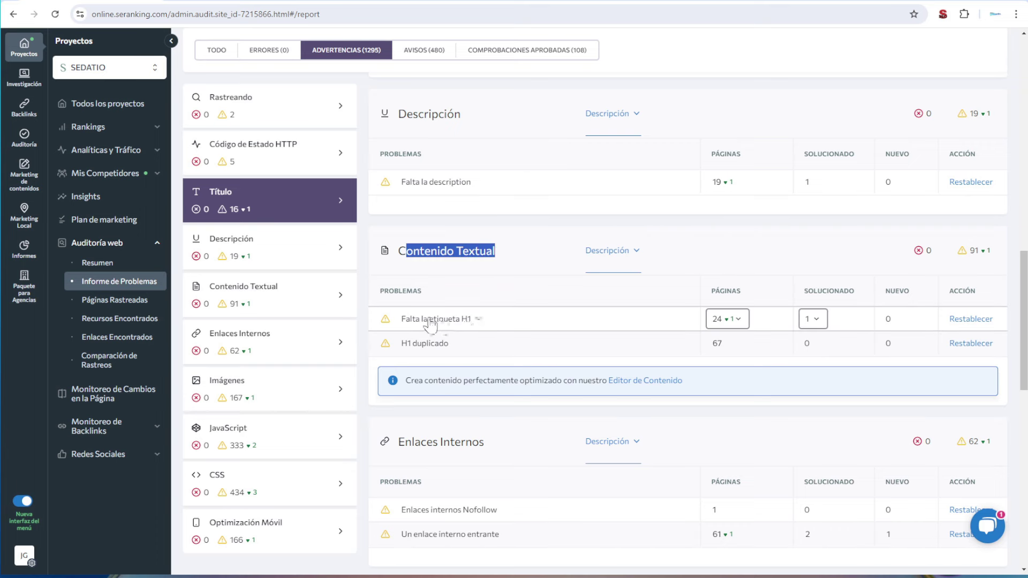
left_click(478, 320)
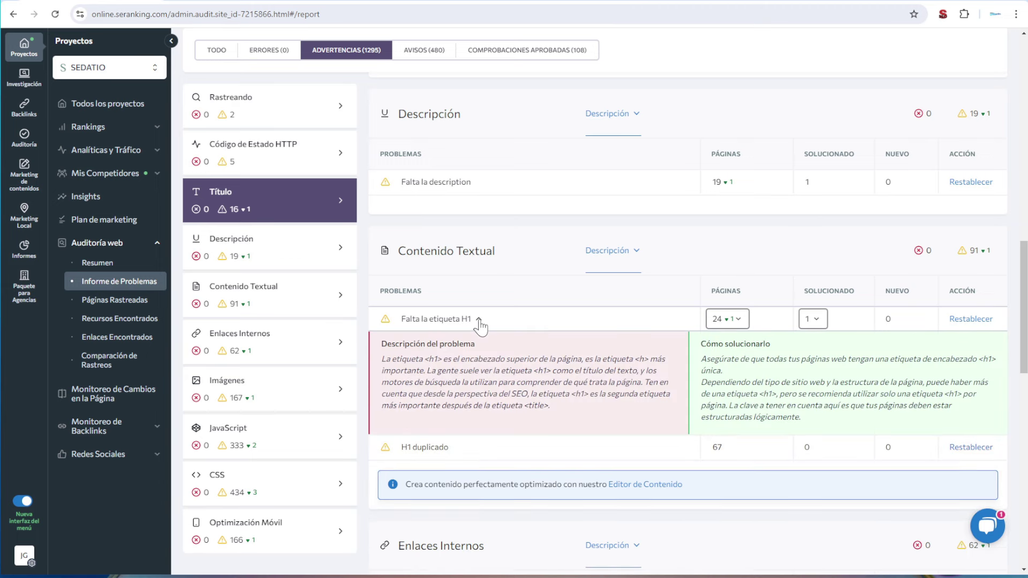
left_click(478, 320)
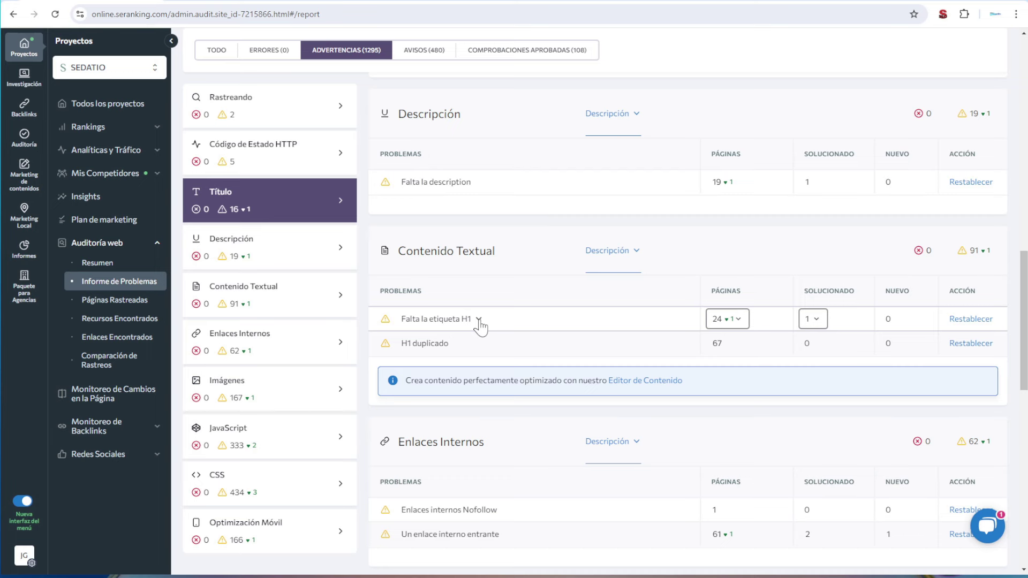
- List the pages affected by "Falta la etiqueta H1", look through their URLs, and collapse the list
left_click(724, 319)
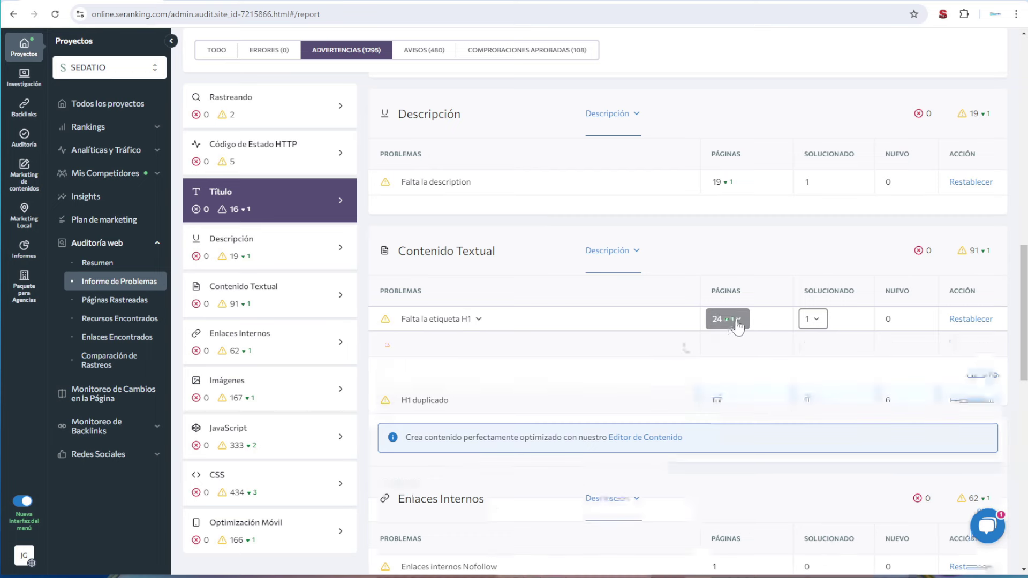
scroll(544, 342, "down", 4)
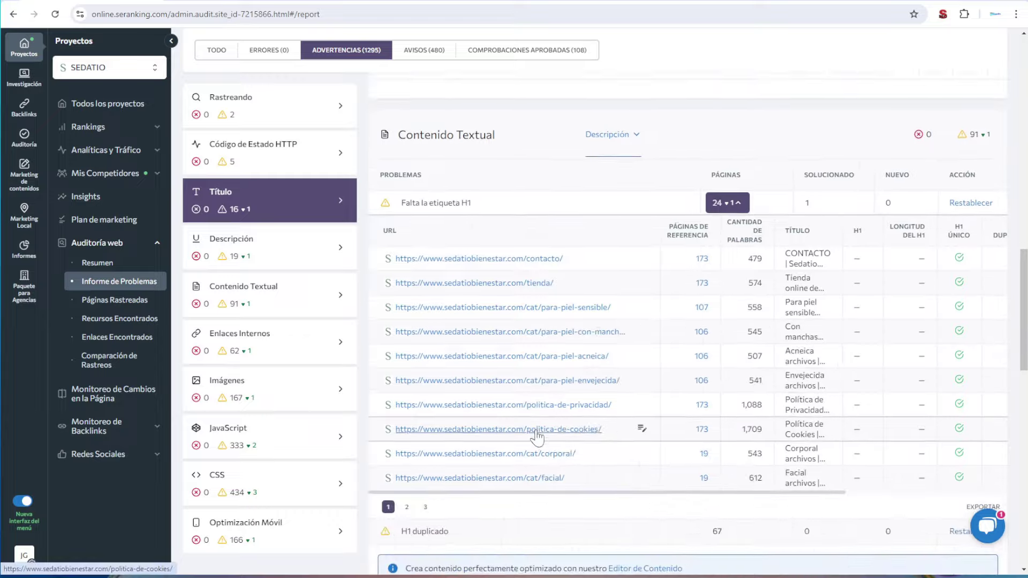
scroll(524, 278, "up", 1)
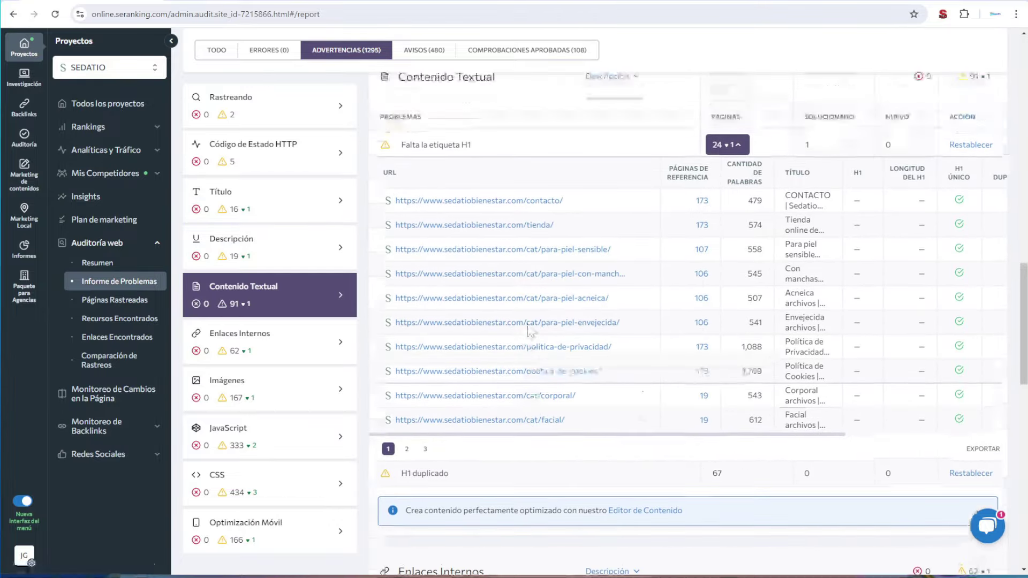
scroll(527, 329, "up", 2)
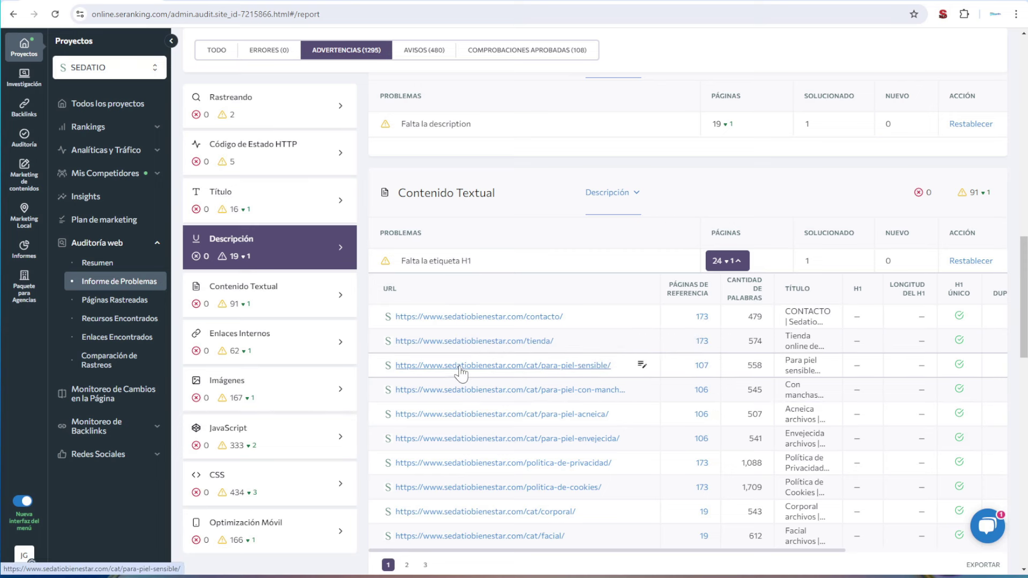
left_click(739, 262)
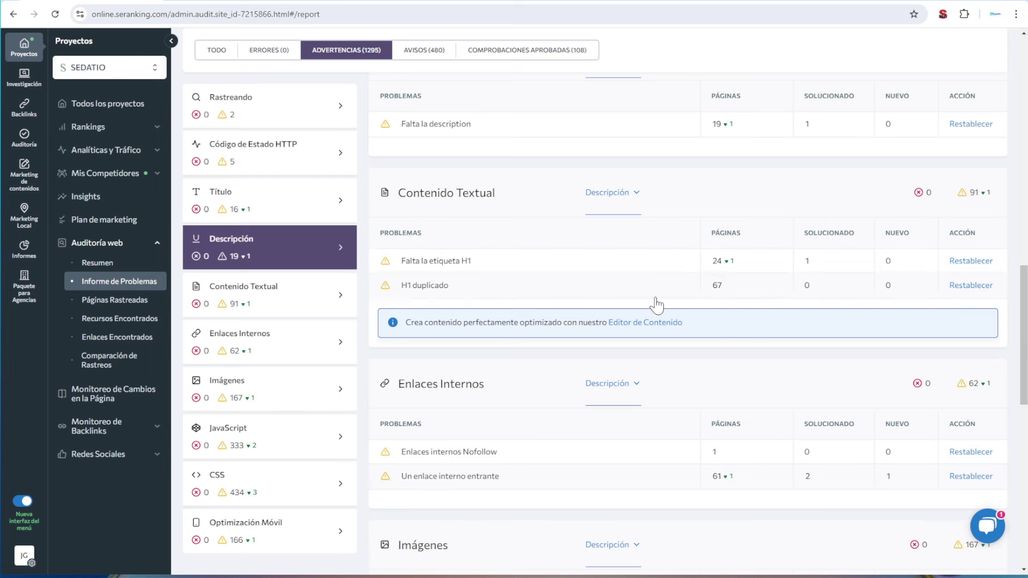
- List the pages affected by "H1 duplicado" and compare the H1 values of the product pages
left_click(726, 286)
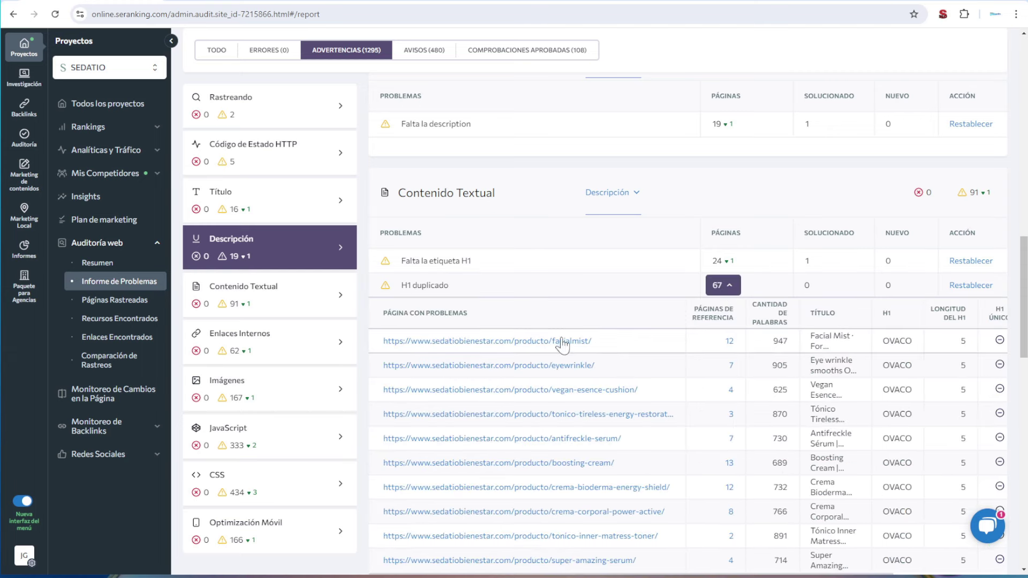
scroll(803, 343, "down", 1)
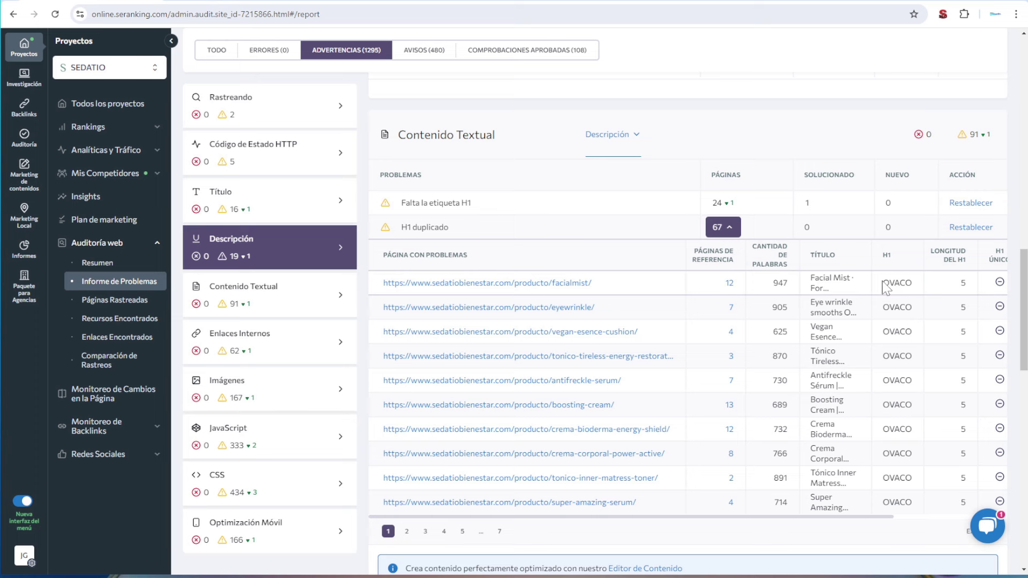
double_click(897, 306)
left_click_drag(911, 331, 888, 355)
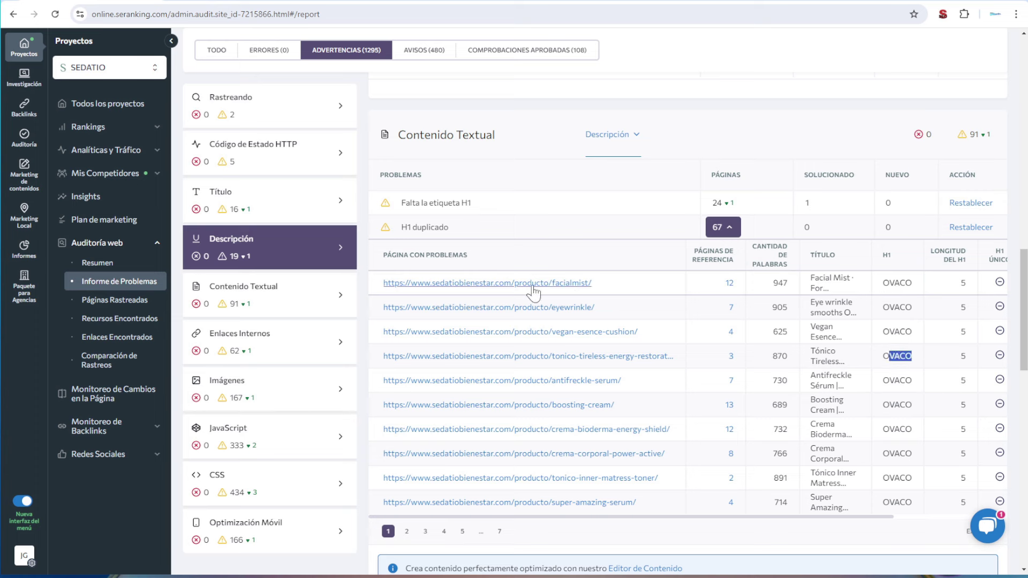
- Open the facialmist product page to examine its brand heading above the title, return to the audit, and collapse the "H1 duplicado" list
left_click(501, 283)
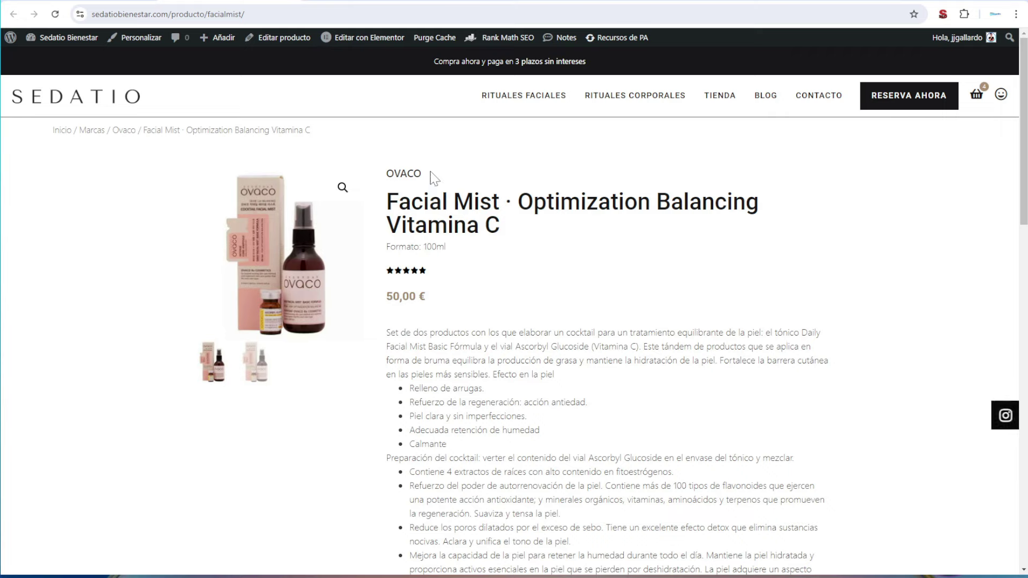
left_click_drag(432, 177, 386, 174)
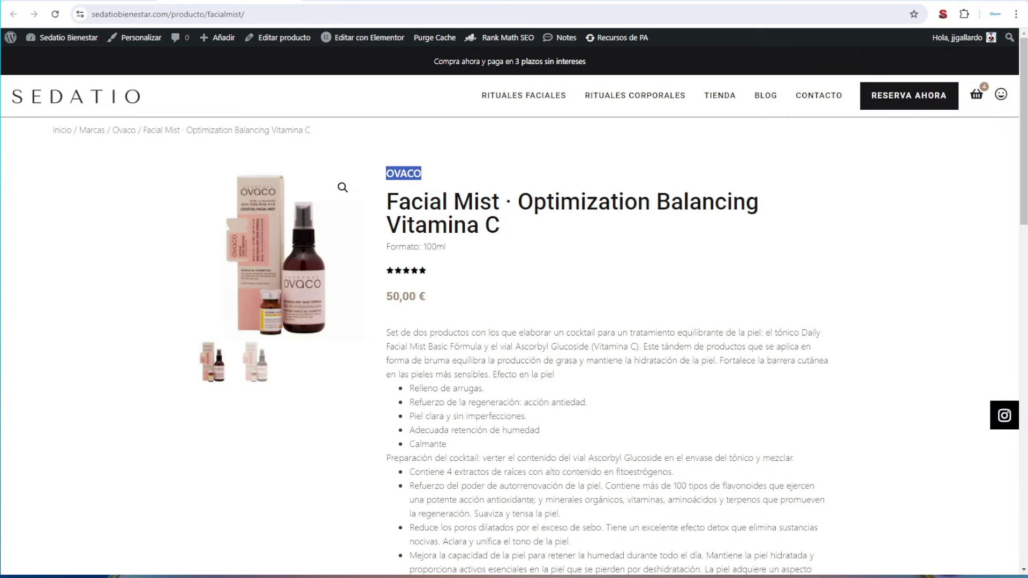
key("ctrl+w")
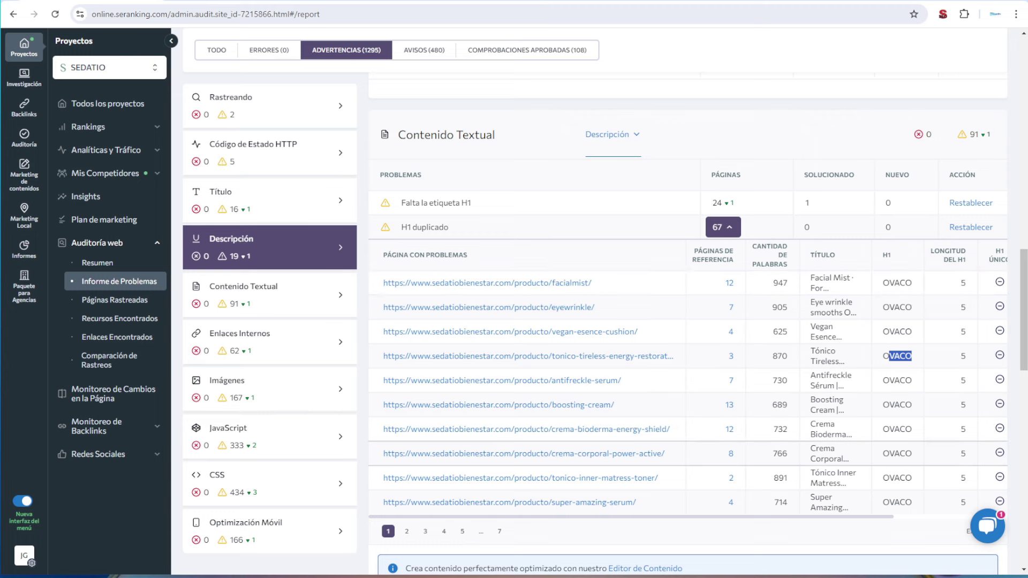
left_click(722, 227)
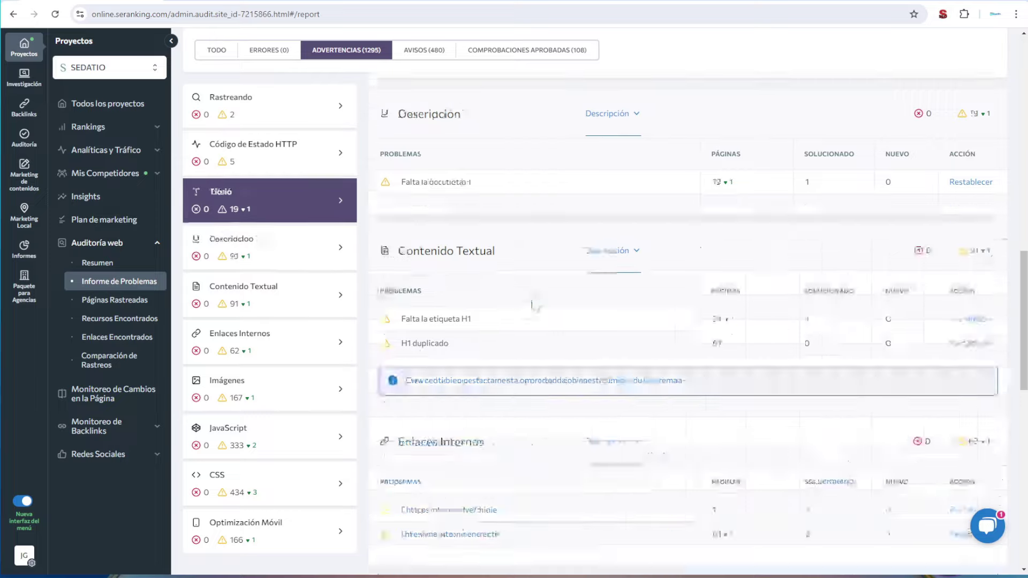
- Under Enlaces Internos, review the page affected by "Enlaces internos Nofollow" and list the pages with "Un enlace interno entrante"
scroll(688, 321, "down", 3)
left_click_drag(432, 267, 472, 268)
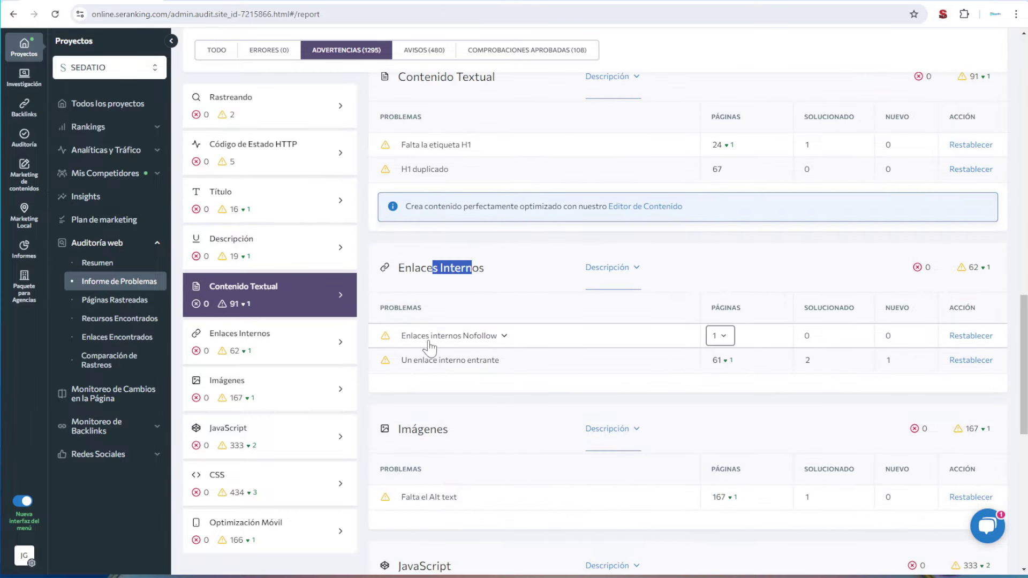
left_click(720, 336)
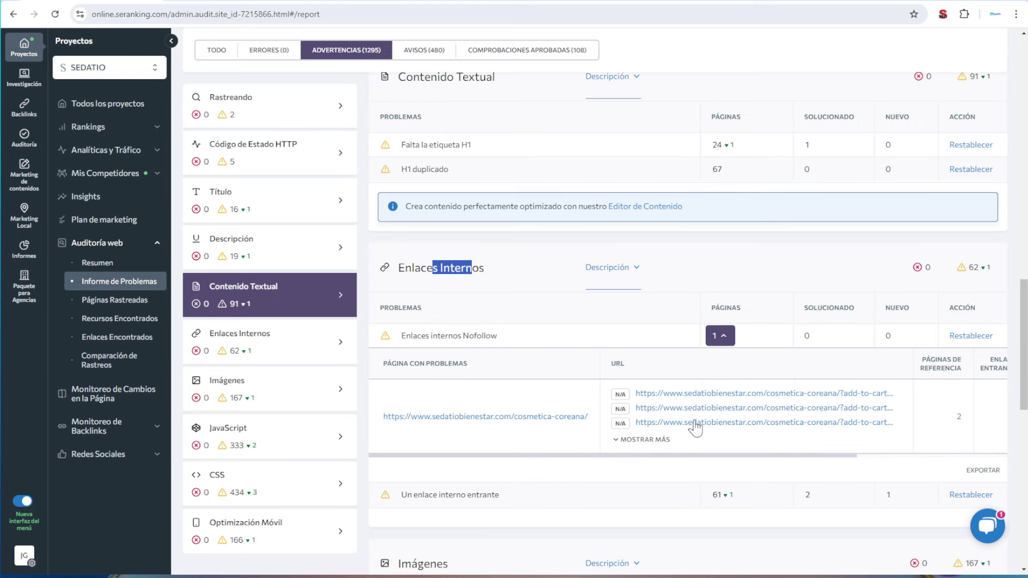
left_click(724, 343)
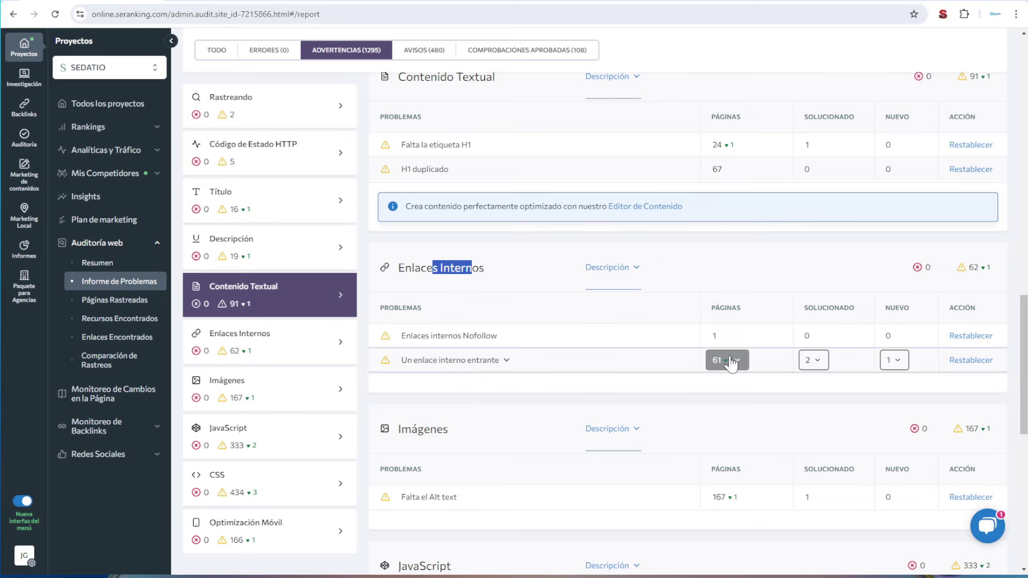
left_click(736, 364)
scroll(614, 305, "down", 3)
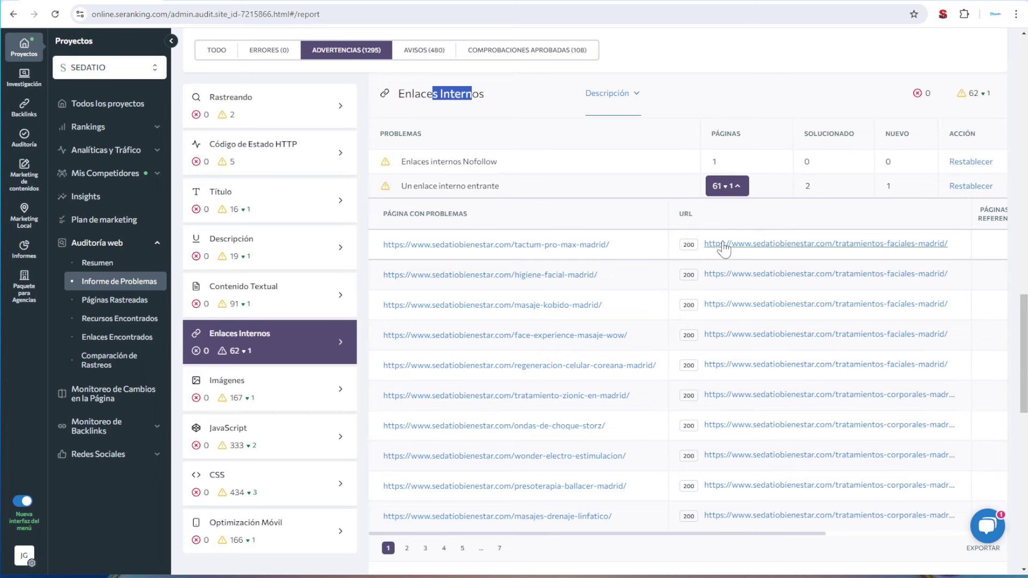